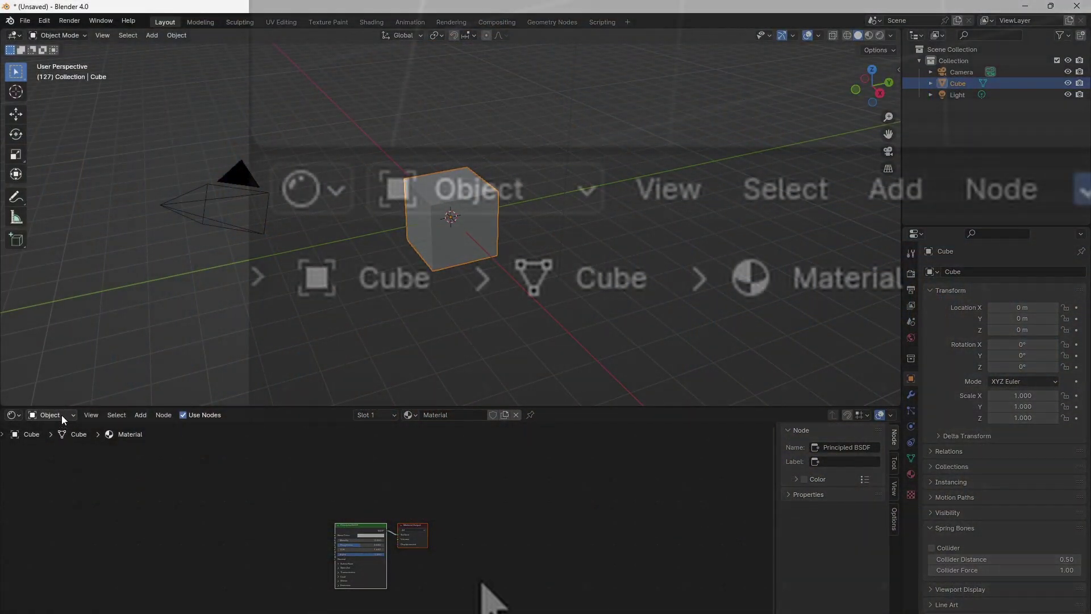
- Switch the node editor to the World shader and move its nodes aside to free space before the Background node
click(61, 415)
click(53, 456)
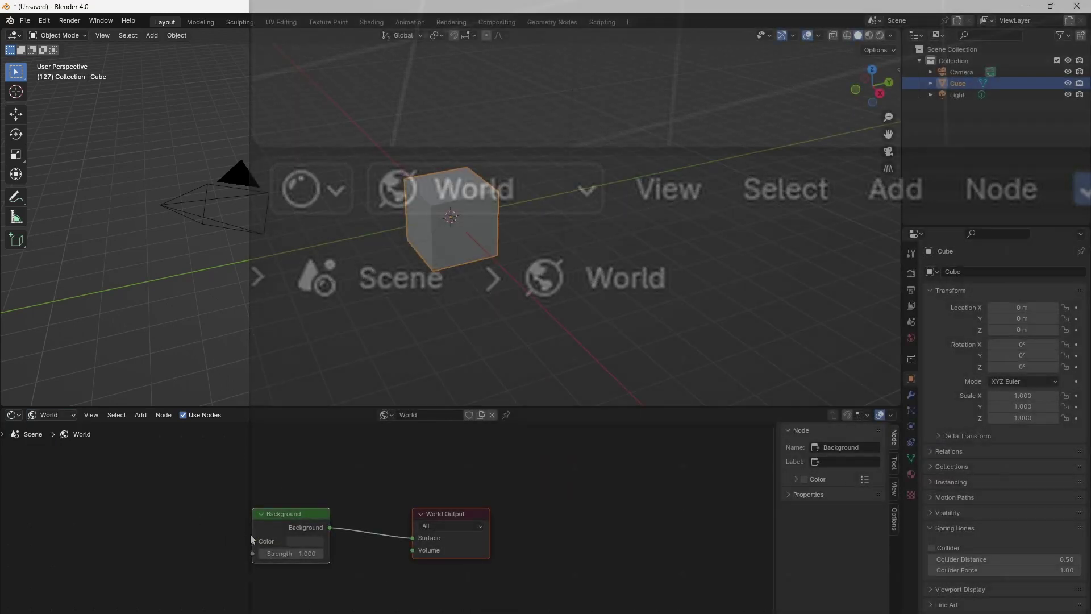
scroll(129, 483, up, 2)
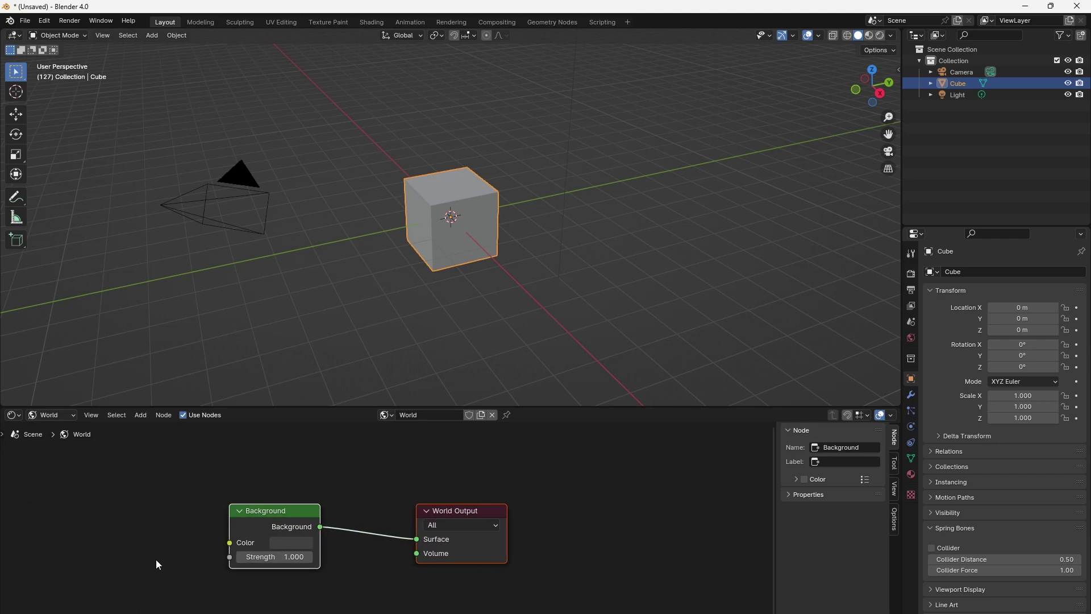
key(g)
click(329, 539)
- Add a Texture Coordinate node and place it before the Background node with a gap between them
key(shift+a)
mouse_move(278, 544)
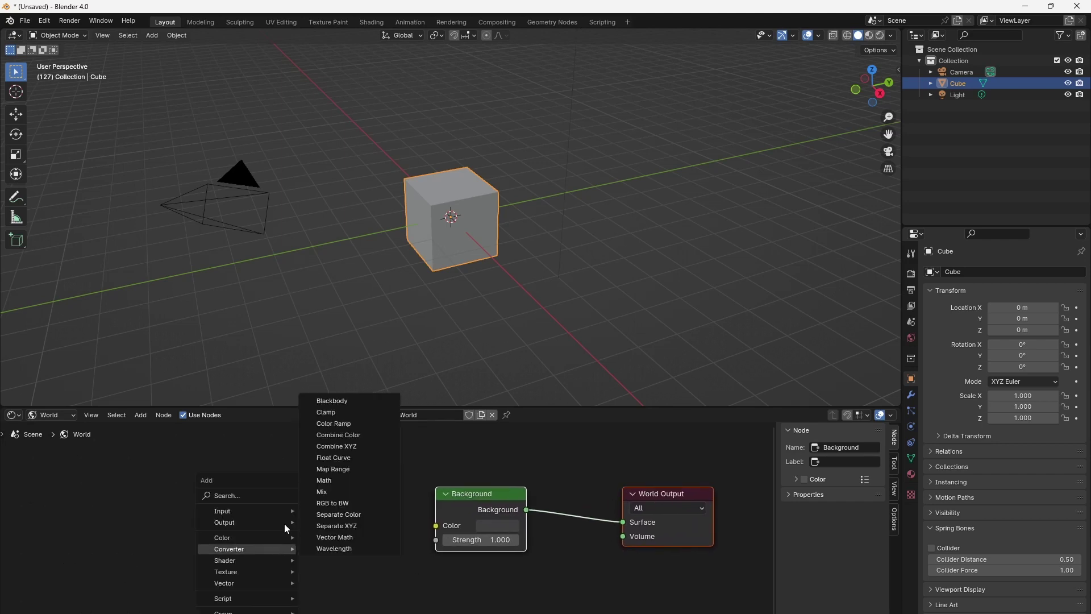
mouse_move(294, 504)
click(347, 462)
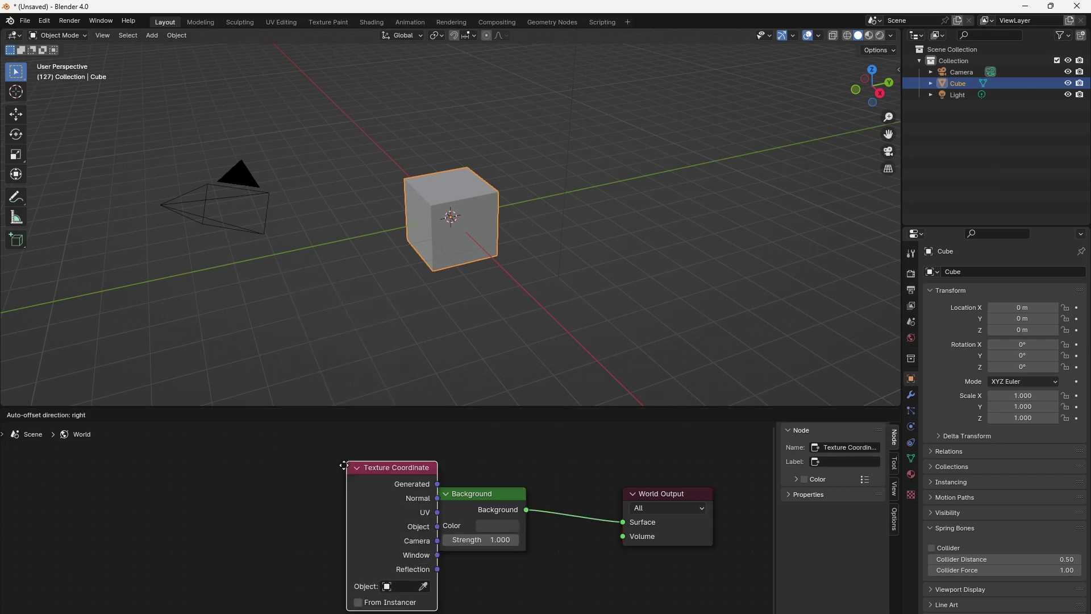
click(206, 465)
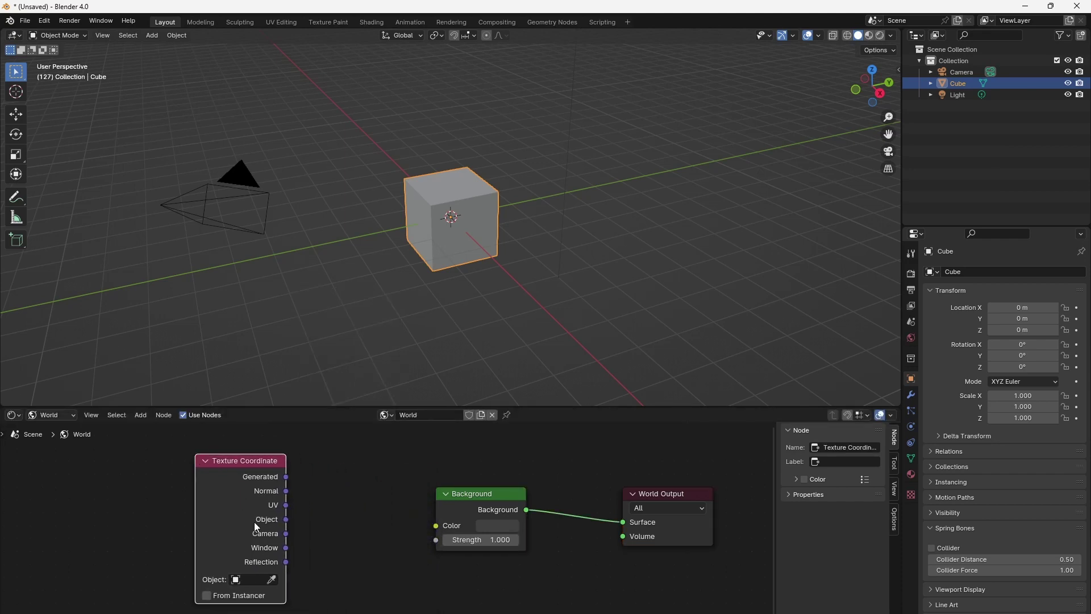
key(g)
click(235, 524)
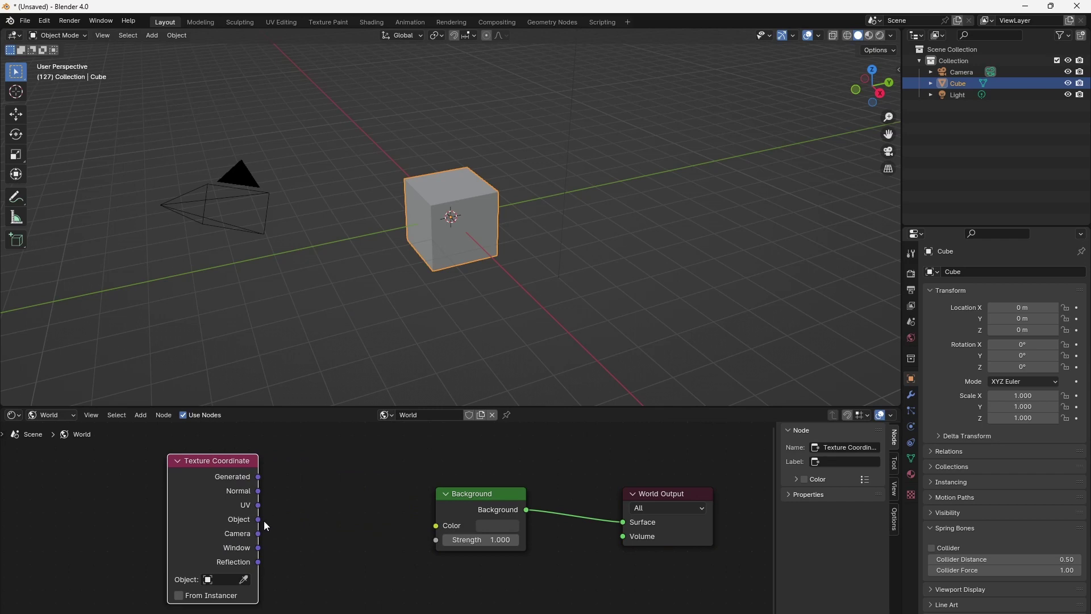
- Connect the Texture Coordinate's Object output to the Background's Color and set the viewport to Rendered shading
drag(261, 520, 435, 524)
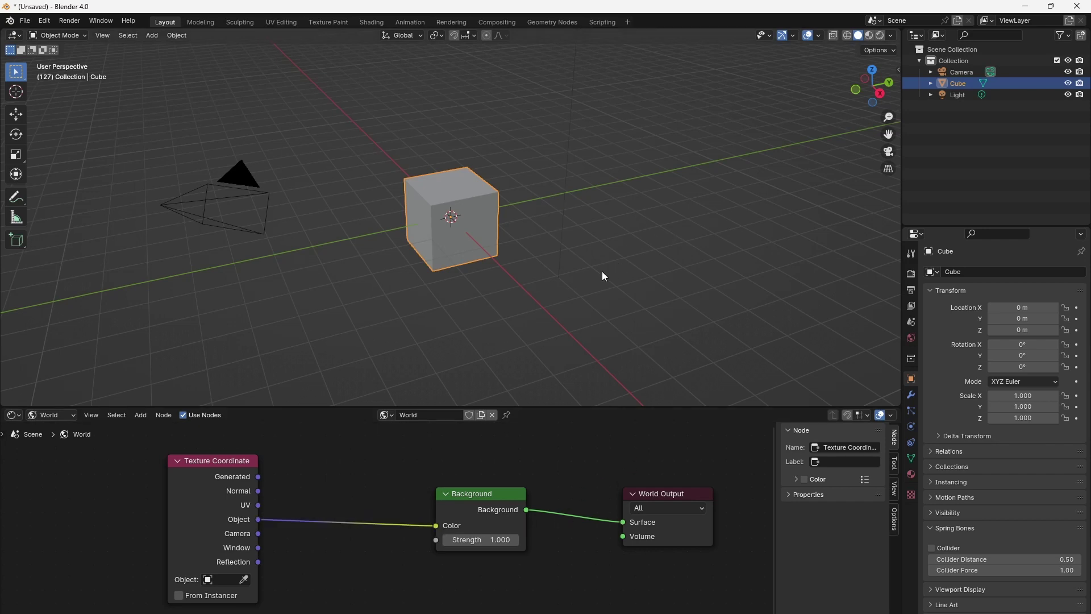
click(880, 36)
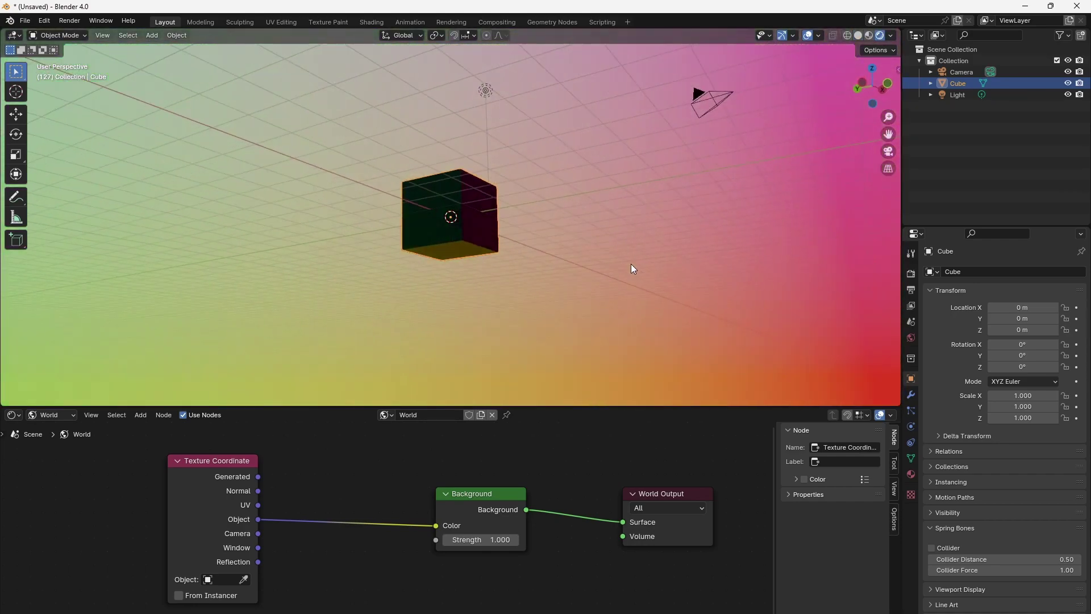
middle_drag(633, 269, 483, 301)
- Insert a Noise Texture node on the link between the Texture Coordinate and Background nodes
key(shift+a)
mouse_move(303, 579)
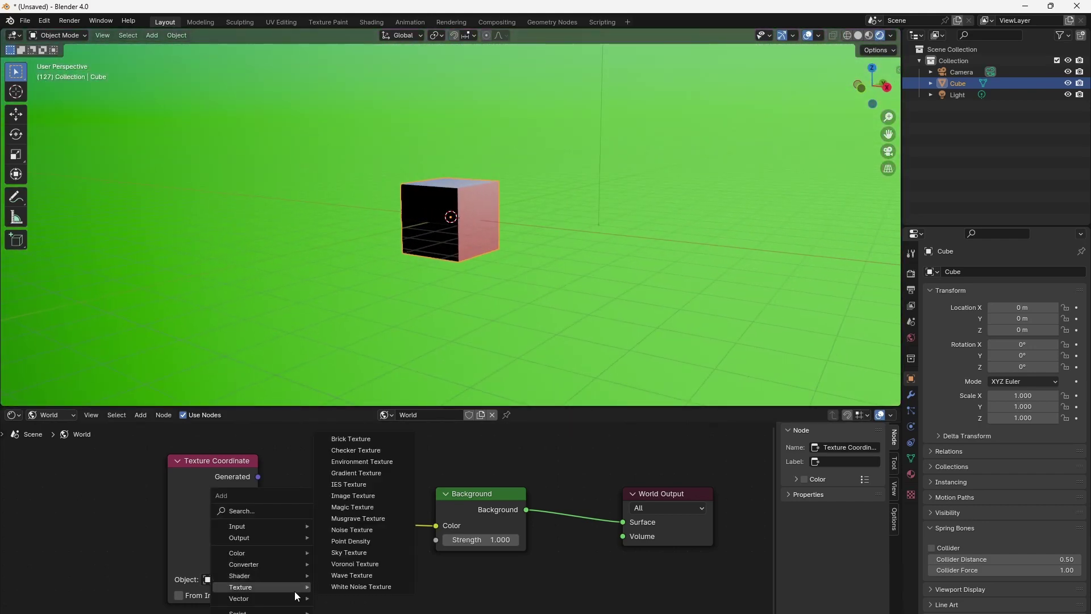
click(359, 535)
click(311, 438)
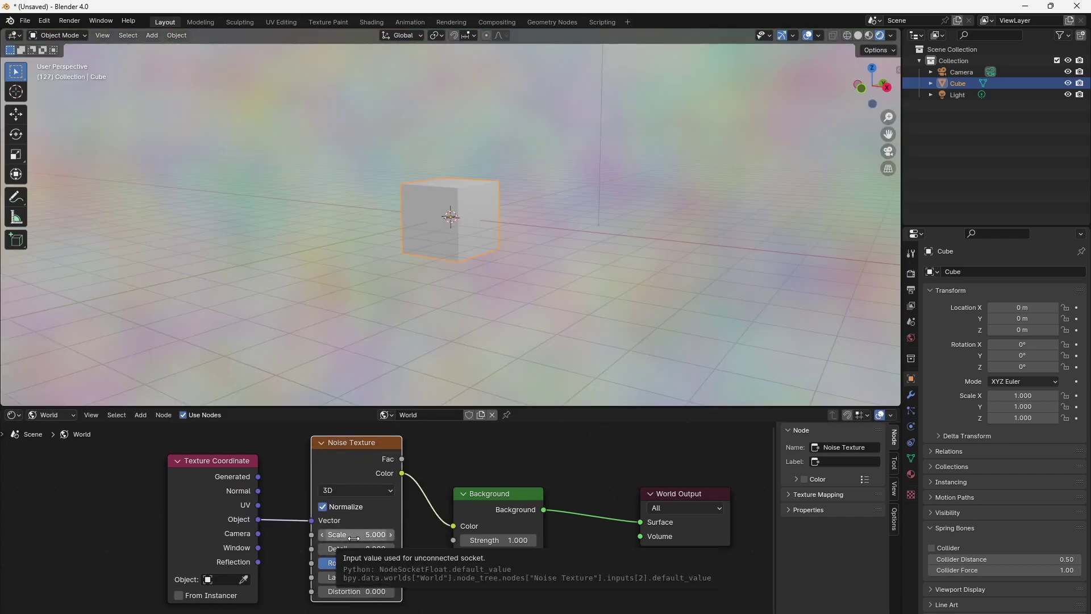
- Feed the Noise Texture's Fac output into the Background's Color and set the noise Scale to 7.4
click(349, 534)
text(5.0)
key(Return)
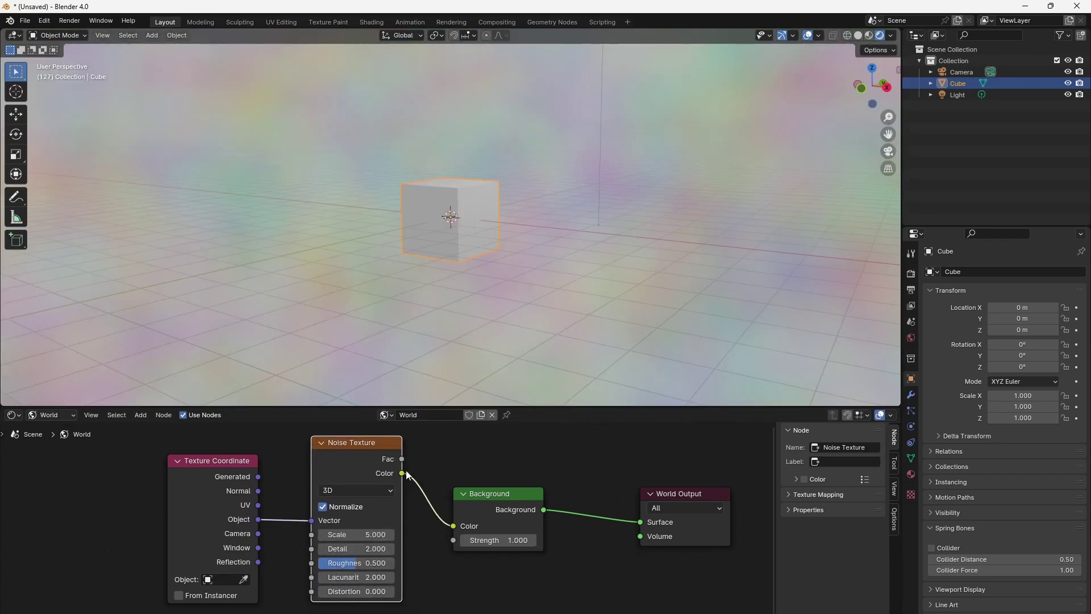
drag(402, 458, 416, 459)
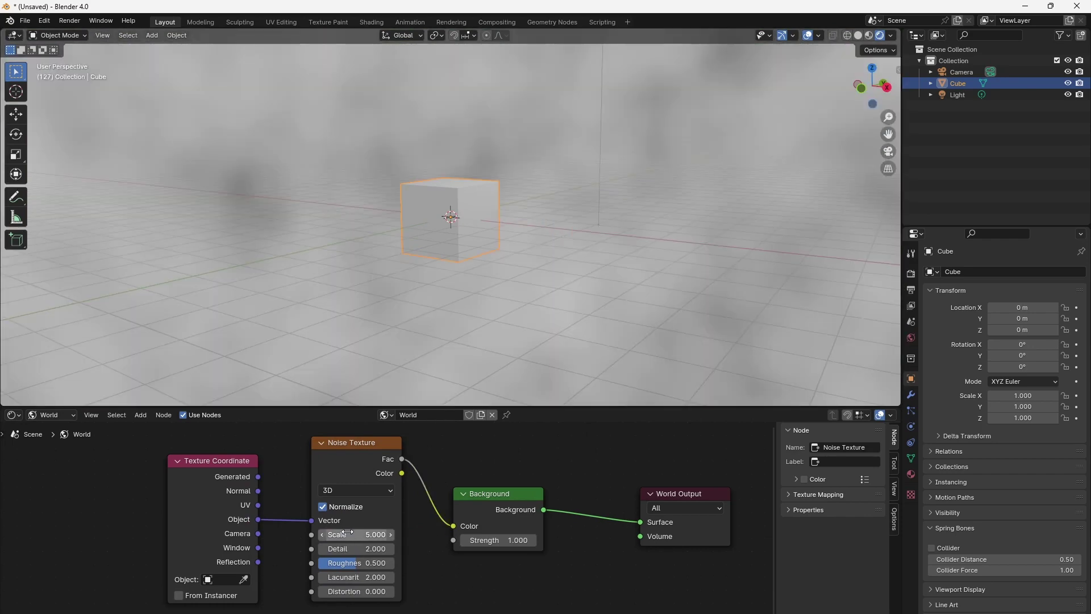
mouse_move(347, 533)
mouse_down()
mouse_move(442, 540)
mouse_move(355, 532)
mouse_up()
mouse_move(411, 315)
middle_down()
mouse_move(491, 298)
mouse_move(492, 253)
mouse_move(478, 285)
mouse_move(396, 322)
middle_up()
- Insert a Separate XYZ node between Texture Coordinate and Noise Texture, feeding its Z output into the noise Vector
drag(197, 497, 91, 503)
key(shift+a)
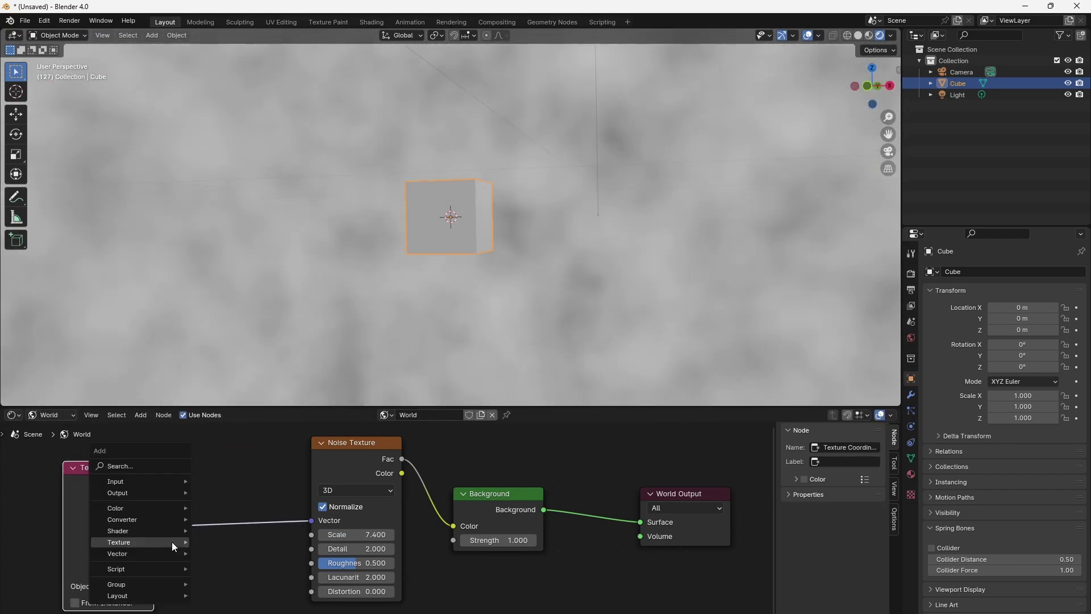
mouse_move(161, 518)
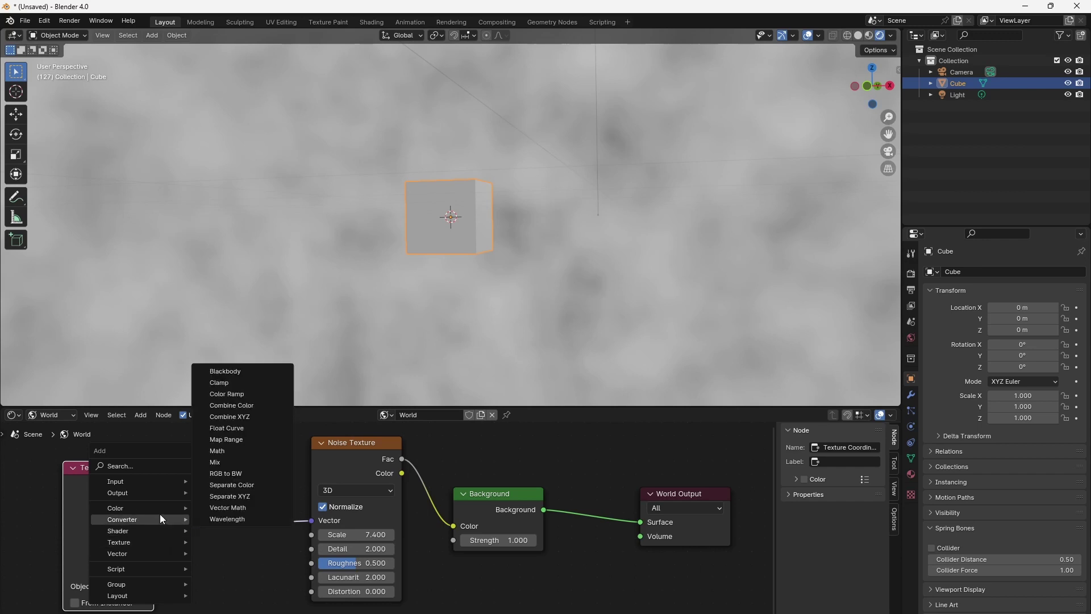
click(237, 497)
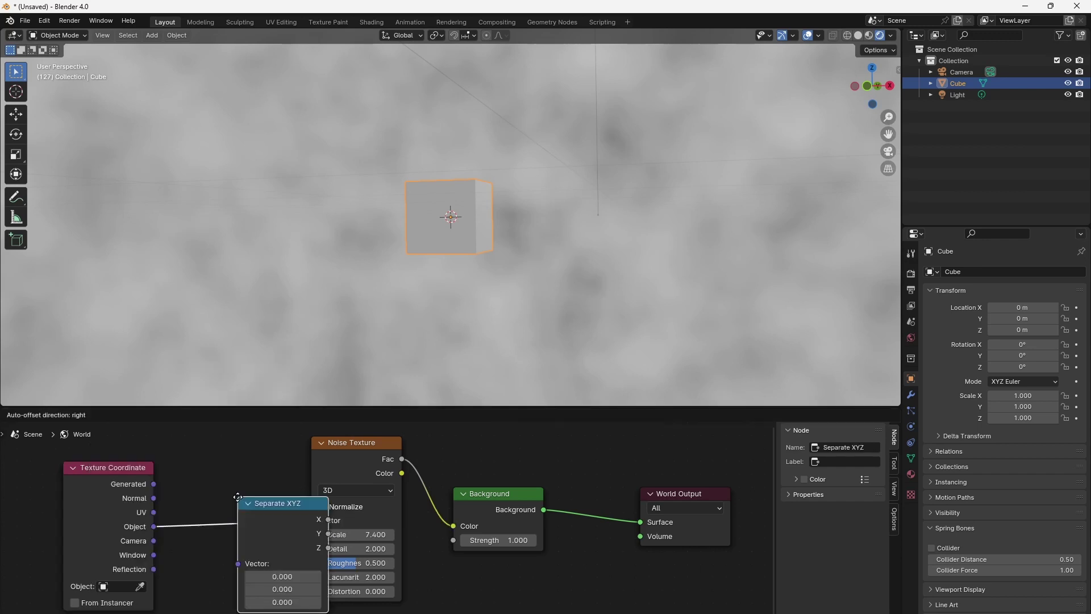
click(243, 520)
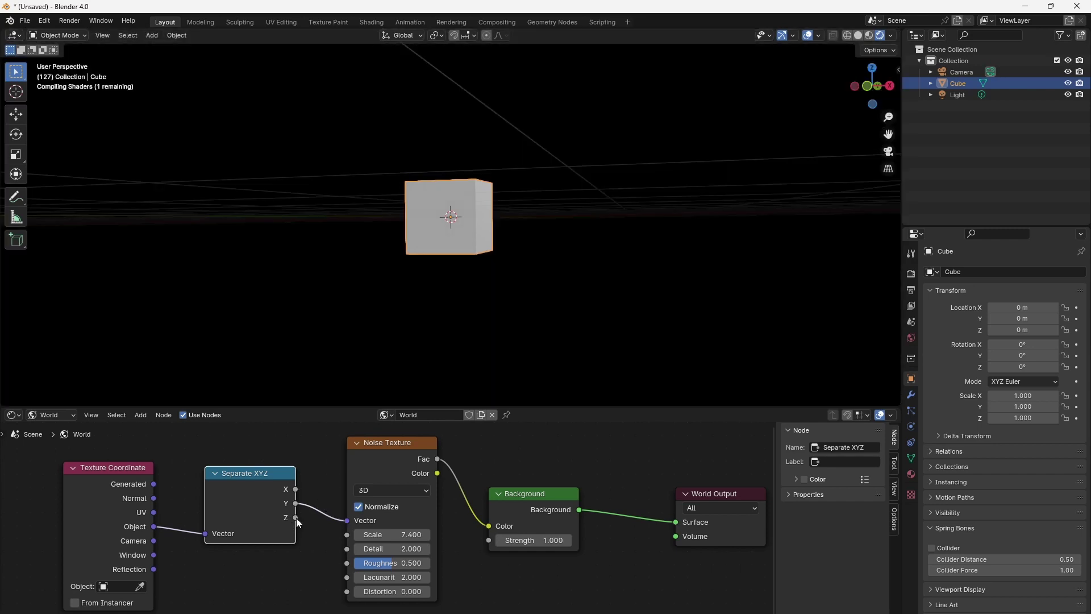
drag(295, 518, 341, 540)
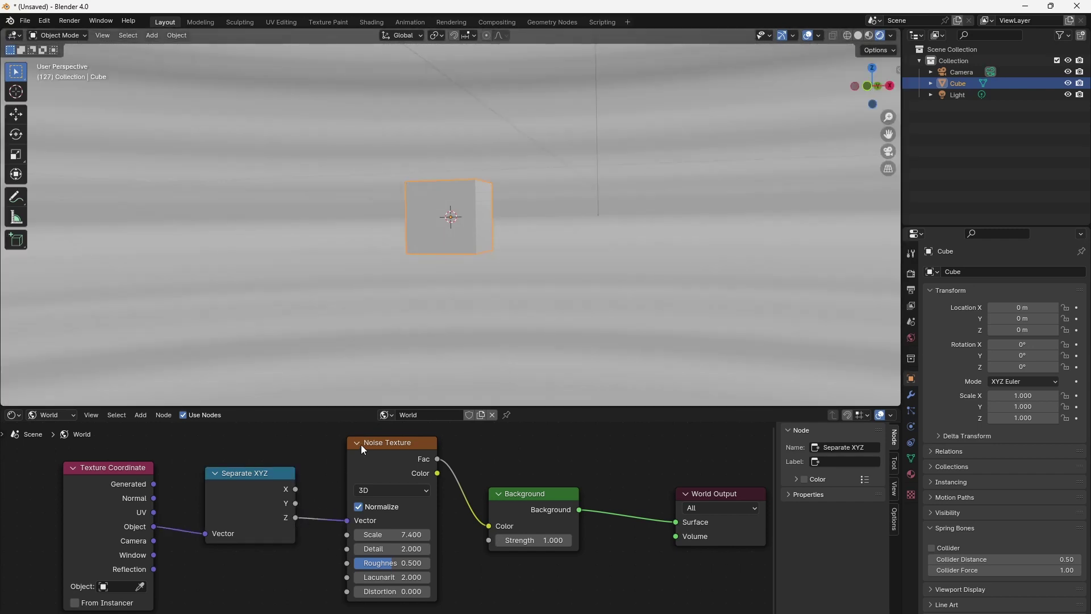
- Connect the Separate XYZ node's Z output directly to the Background's Color to preview it in the viewport
middle_drag(461, 269, 390, 352)
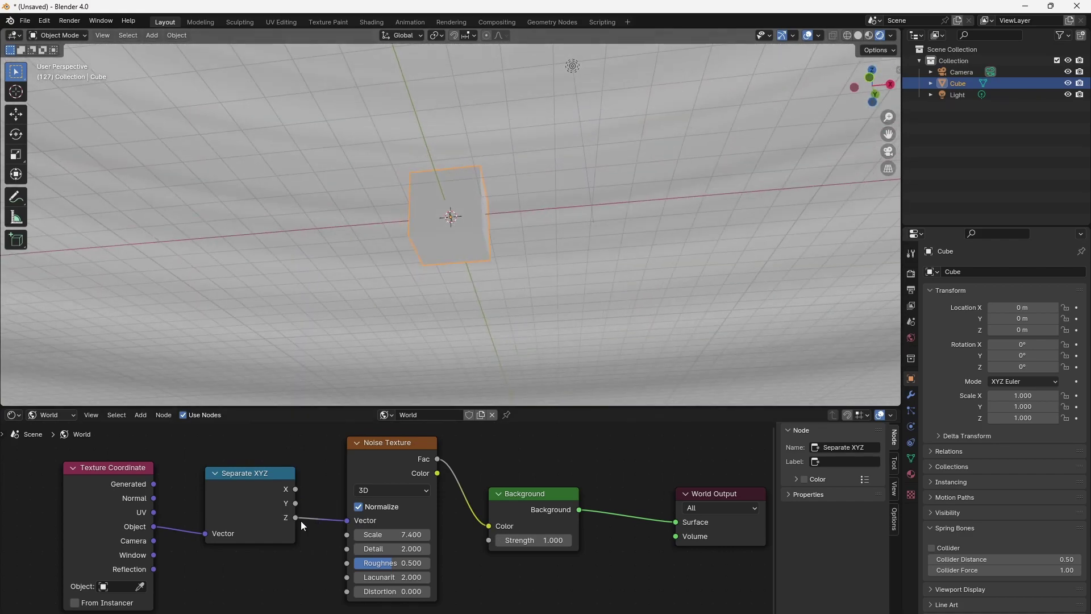
drag(297, 518, 489, 526)
middle_drag(636, 145, 628, 100)
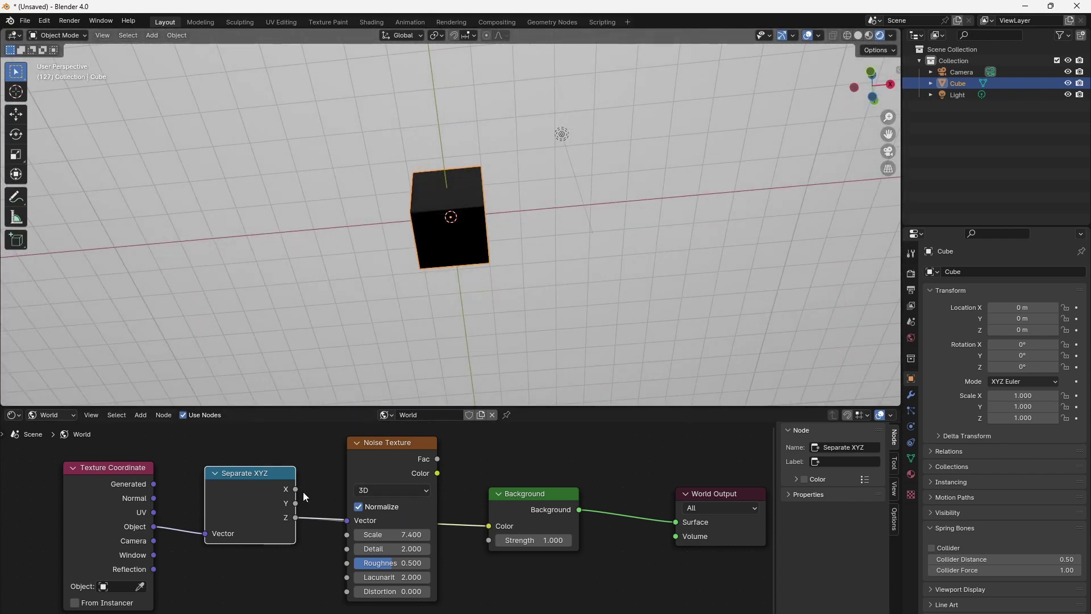
- Add a Vector Math node between Separate XYZ and Noise Texture and set its operation to Divide
drag(135, 499, 80, 505)
drag(247, 499, 182, 509)
key(shift+a)
mouse_move(278, 558)
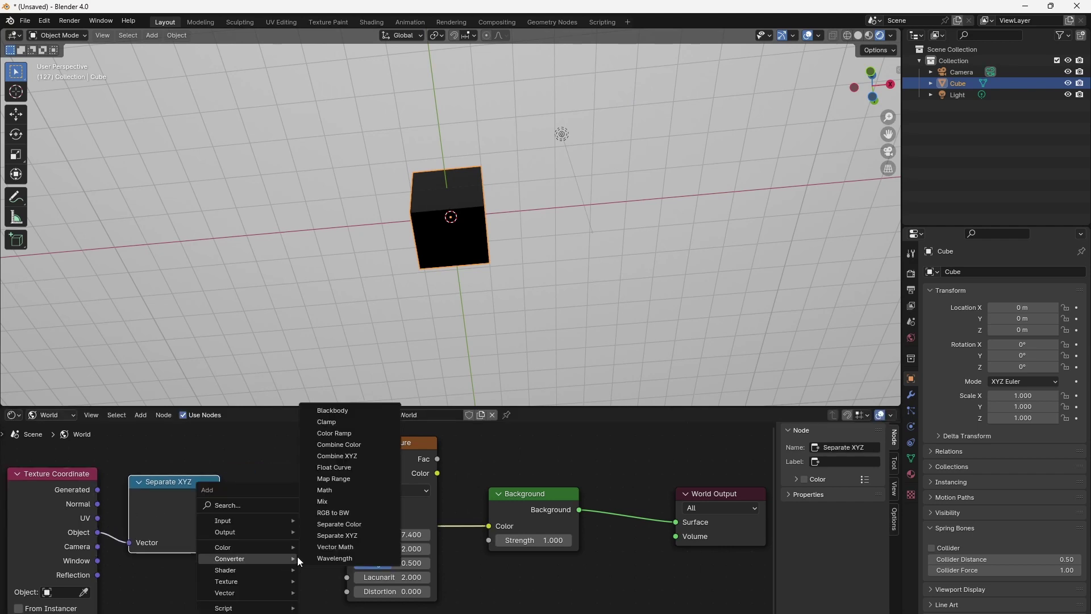
click(354, 547)
click(315, 511)
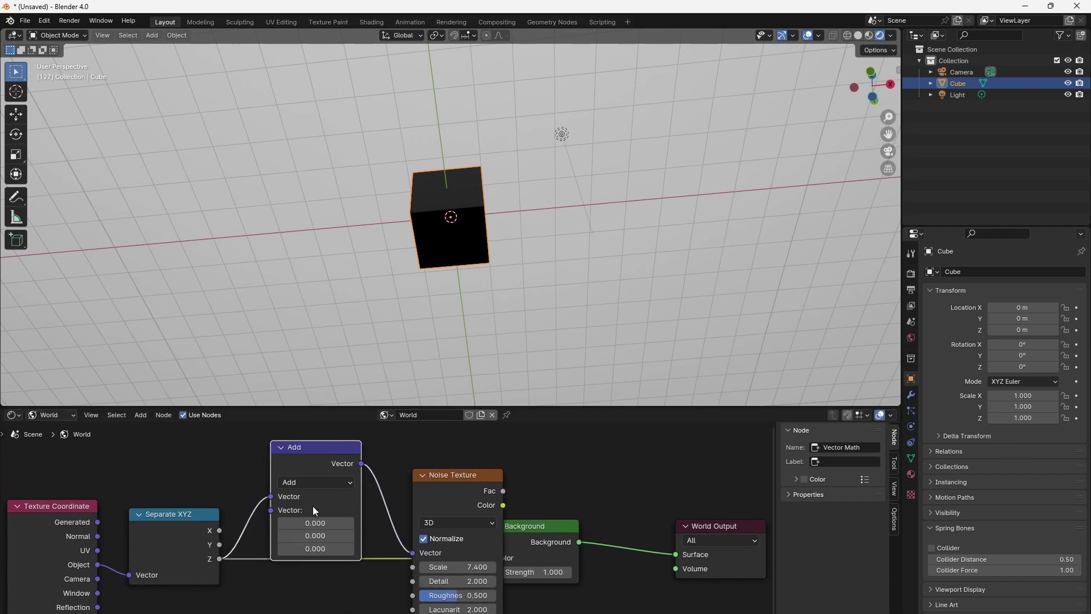
click(332, 483)
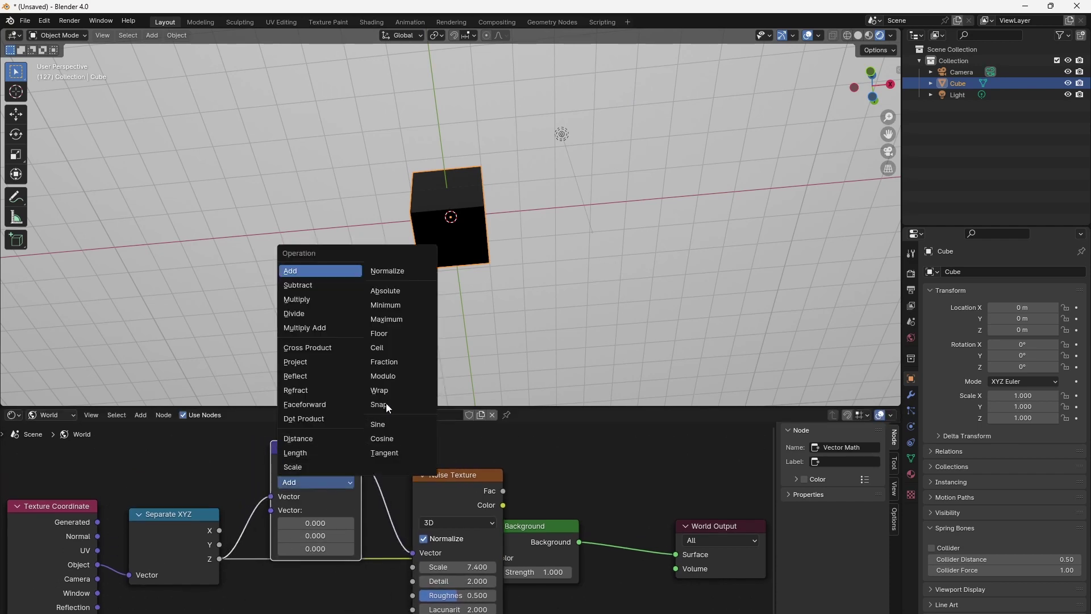
click(332, 313)
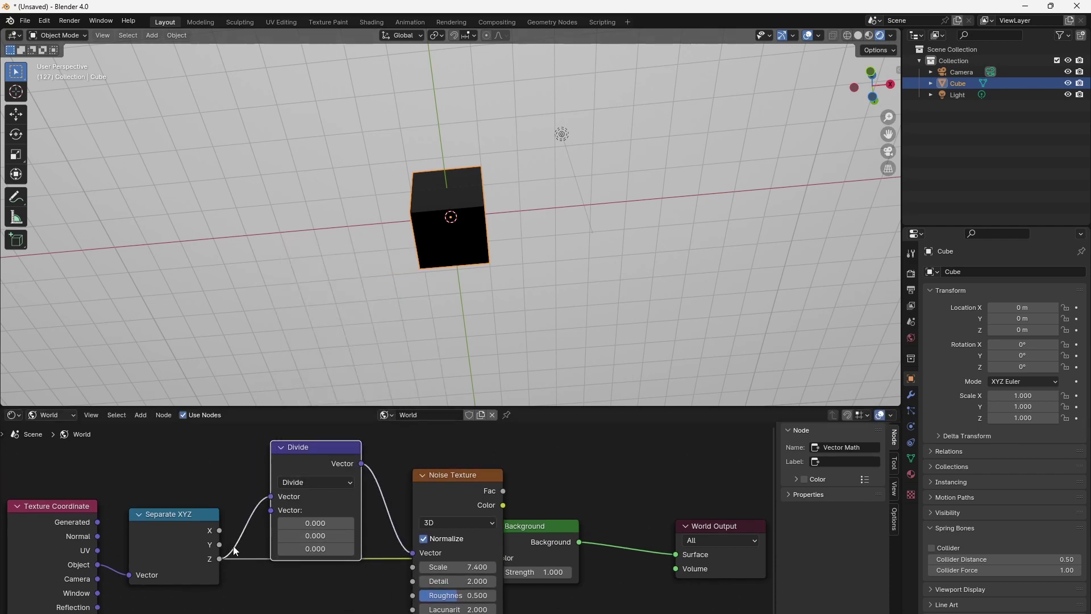
- Divide the Object coordinates by the Separate XYZ's Z output, and reconnect the noise Fac to the Background's Color
drag(98, 565, 271, 497)
drag(219, 559, 271, 510)
drag(531, 532, 580, 506)
drag(502, 491, 554, 532)
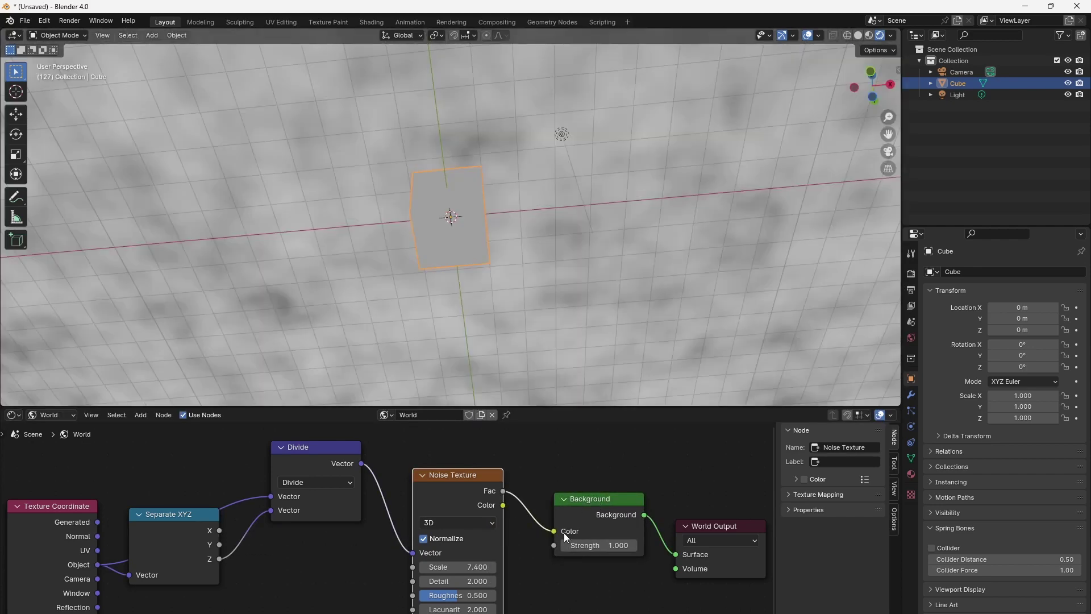
- Set the Noise Texture's Scale to 1 and inspect the pattern around the cube
middle_drag(570, 136, 568, 212)
click(470, 566)
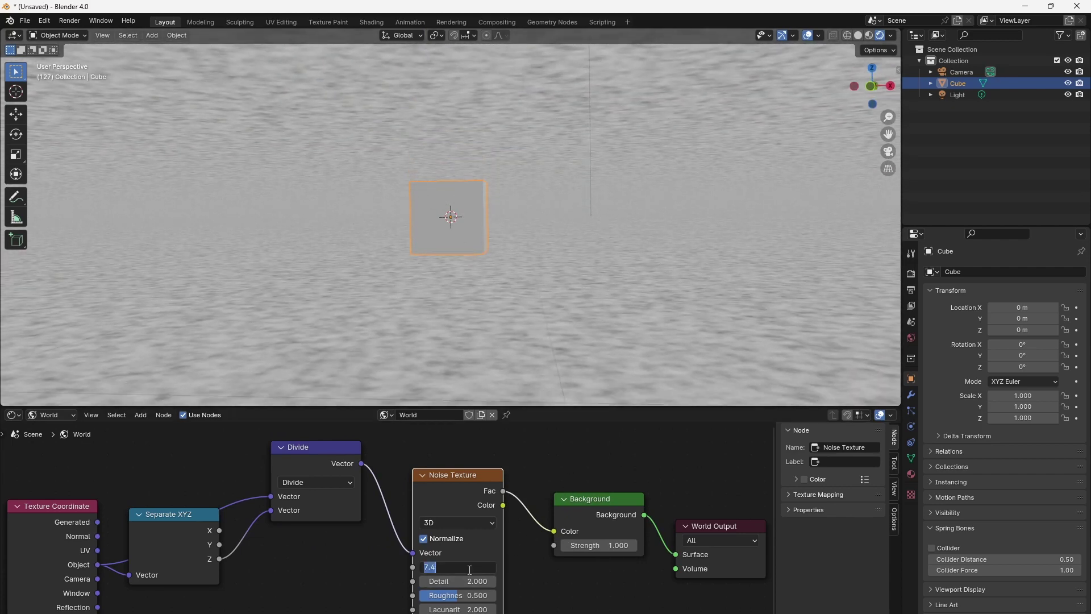
text(1)
key(Return)
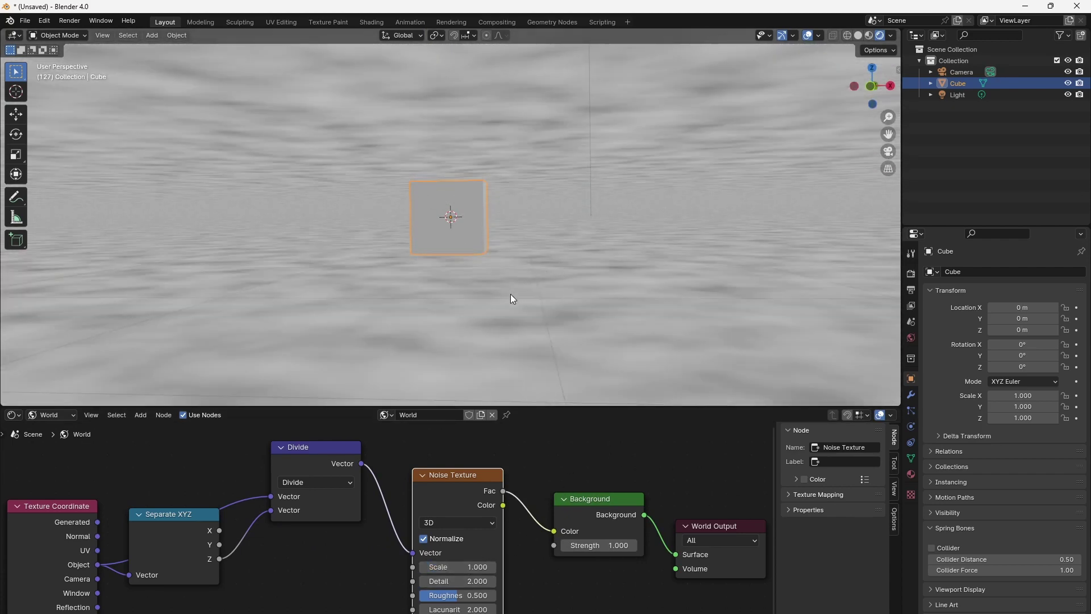
middle_drag(536, 279, 421, 307)
- Spread out the node layout and insert a Mapping node between the Divide and Noise Texture nodes
drag(192, 528, 216, 584)
scroll(340, 564, down, 2)
middle_drag(536, 574, 508, 566)
drag(612, 474, 404, 565)
drag(405, 497, 513, 504)
key(shift+a)
mouse_move(413, 555)
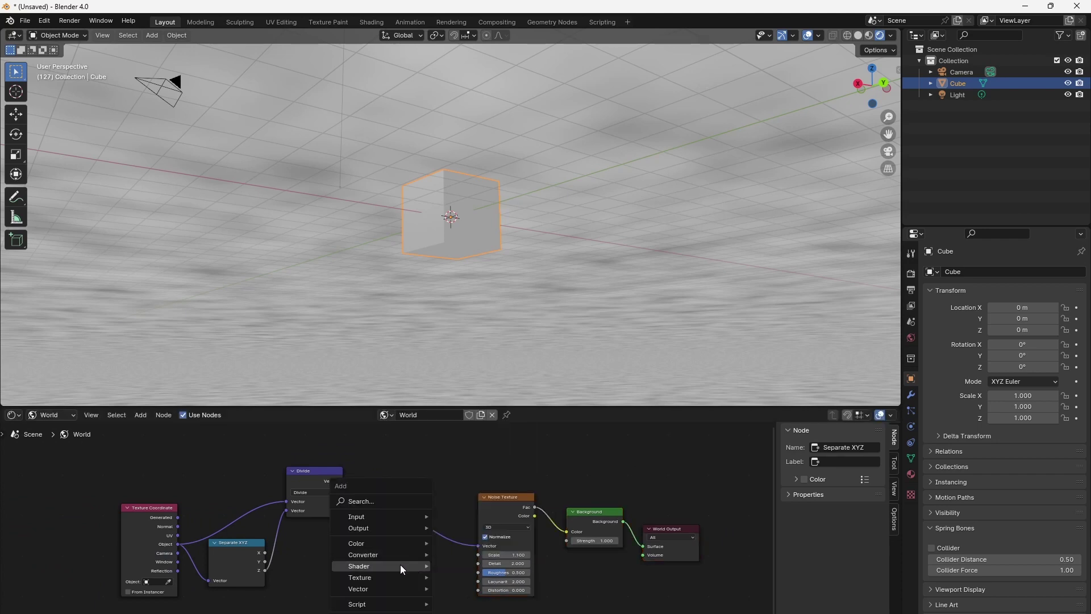
mouse_move(394, 587)
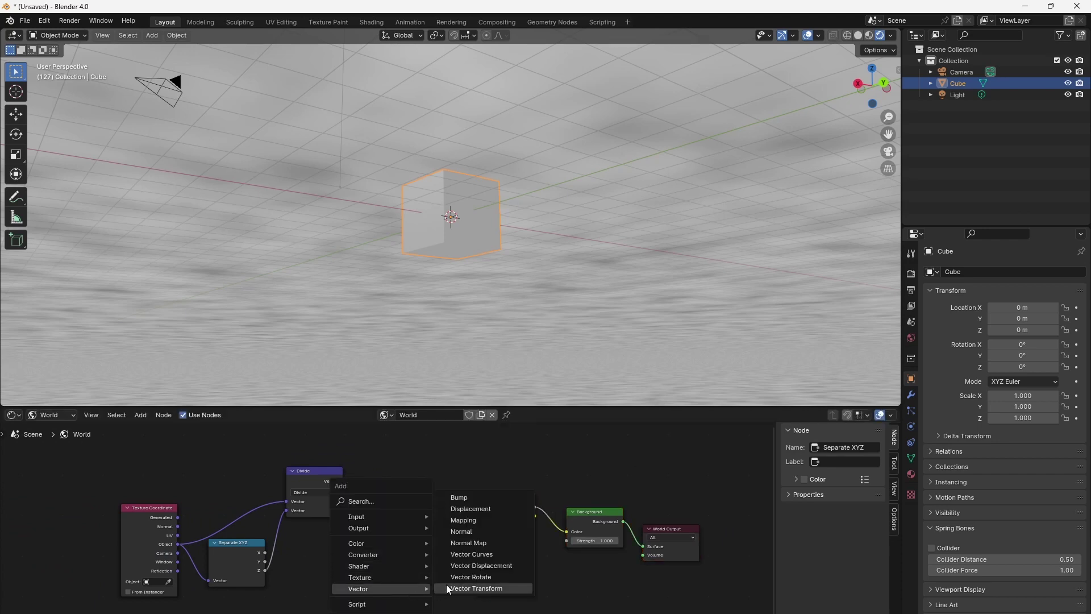
click(469, 523)
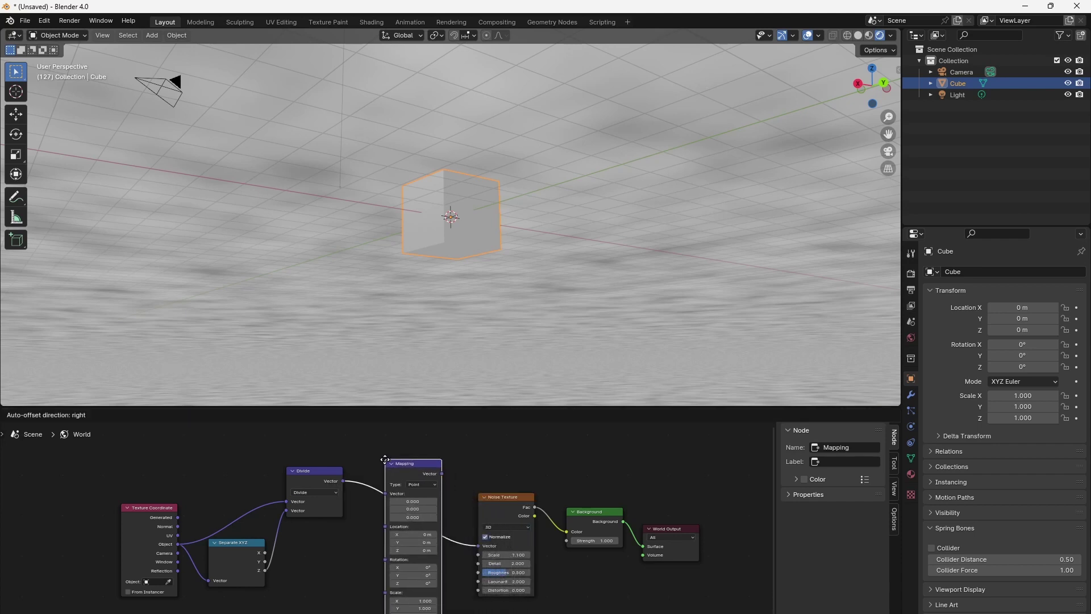
click(384, 459)
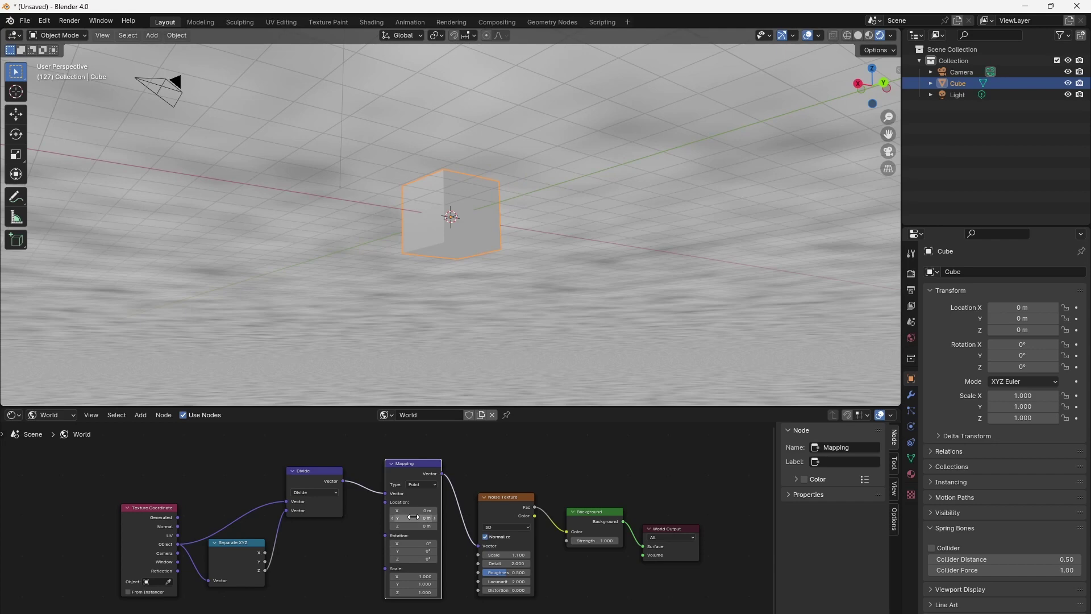
- Shift the noise pattern by setting the Mapping node's X location to about 3.3 m
click(413, 511)
text(3)
key(Return)
mouse_move(413, 511)
mouse_down()
mouse_move(442, 510)
mouse_move(414, 511)
mouse_move(425, 510)
mouse_up()
middle_drag(487, 223, 498, 305)
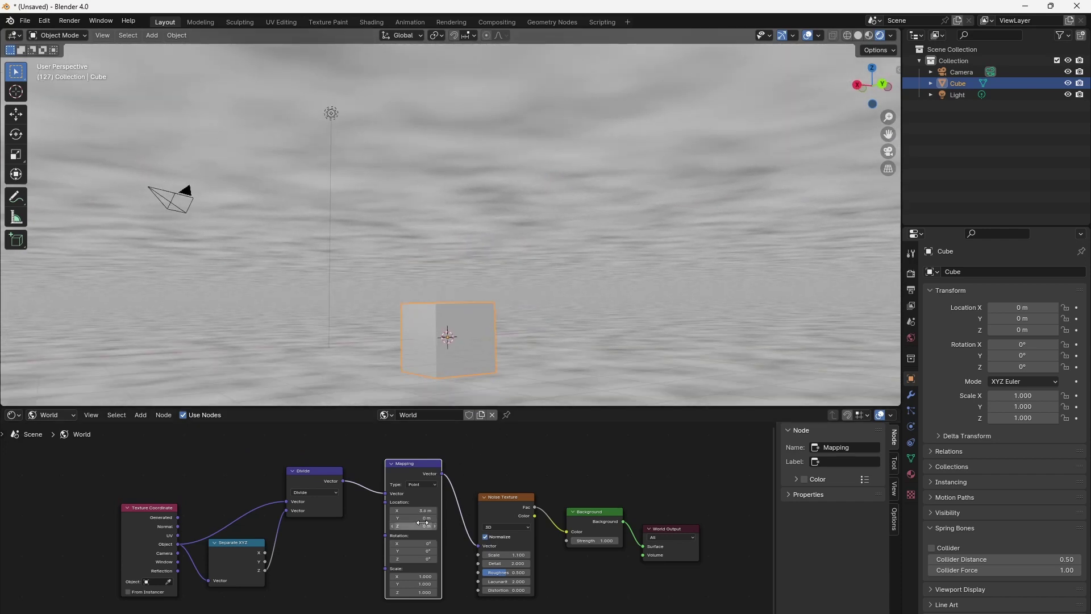
drag(423, 510, 422, 510)
- Insert a second Mapping node directly after Texture Coordinate, feeding both the Divide and Separate XYZ nodes
drag(143, 527, 17, 504)
shift+right_drag(158, 497, 130, 603)
key(shift+a)
mouse_move(109, 573)
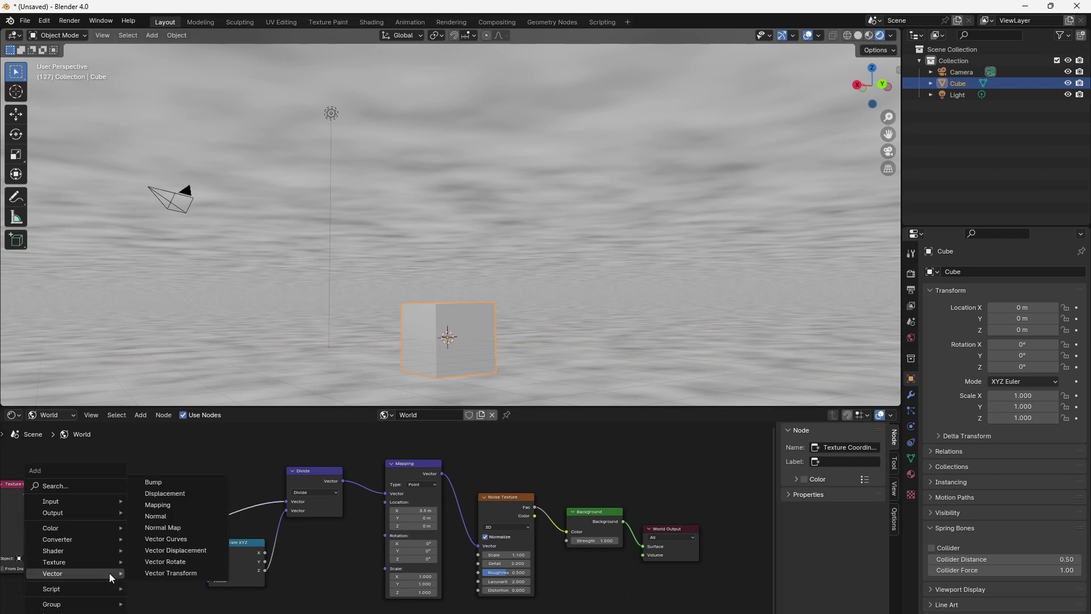
click(173, 503)
click(91, 480)
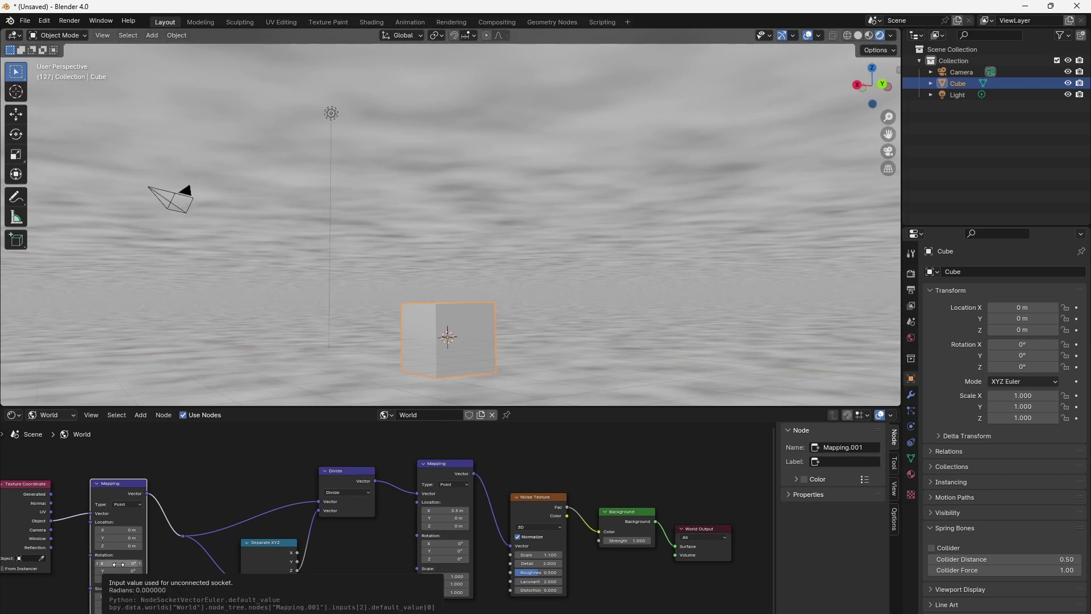
- Rotate the Mapping after Texture Coordinate about 35° on X, and set the X location of the Mapping after Divide to about 7.9 m
drag(118, 564, 189, 565)
middle_drag(790, 196, 644, 276)
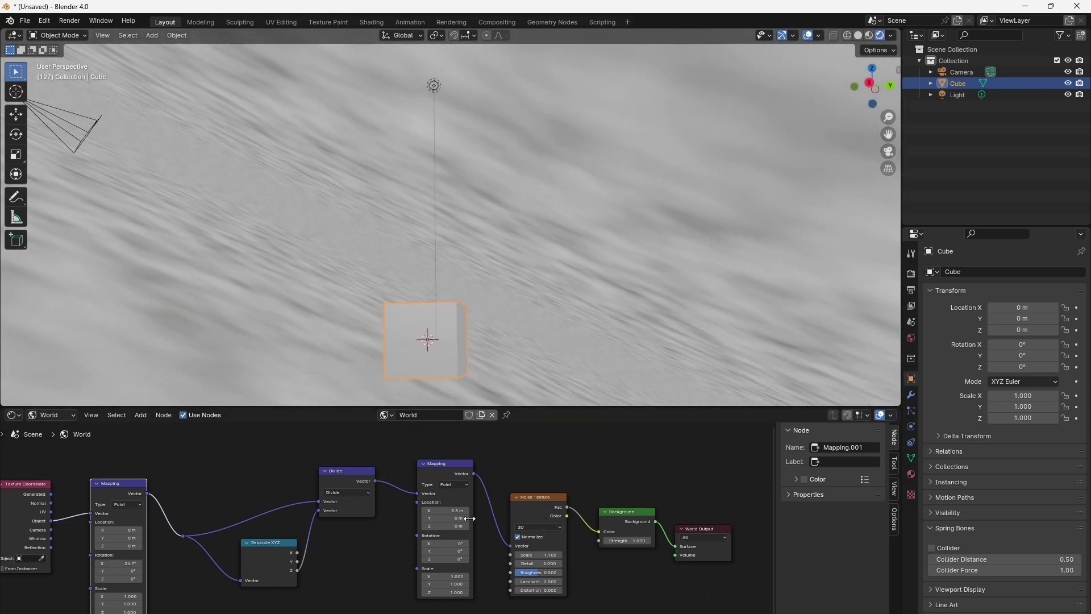
drag(449, 510, 540, 510)
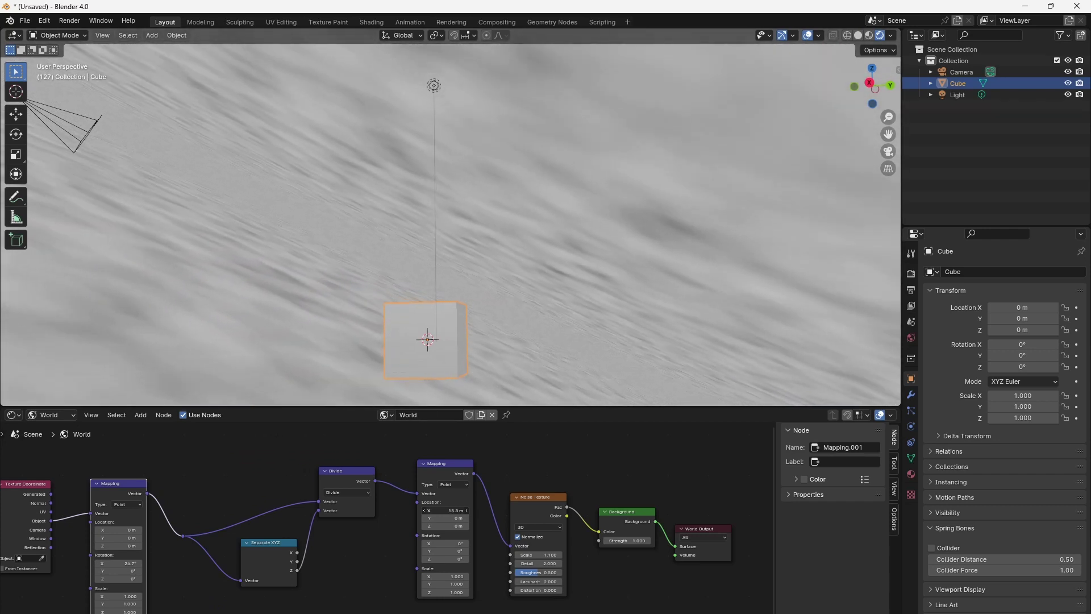
drag(445, 511, 398, 510)
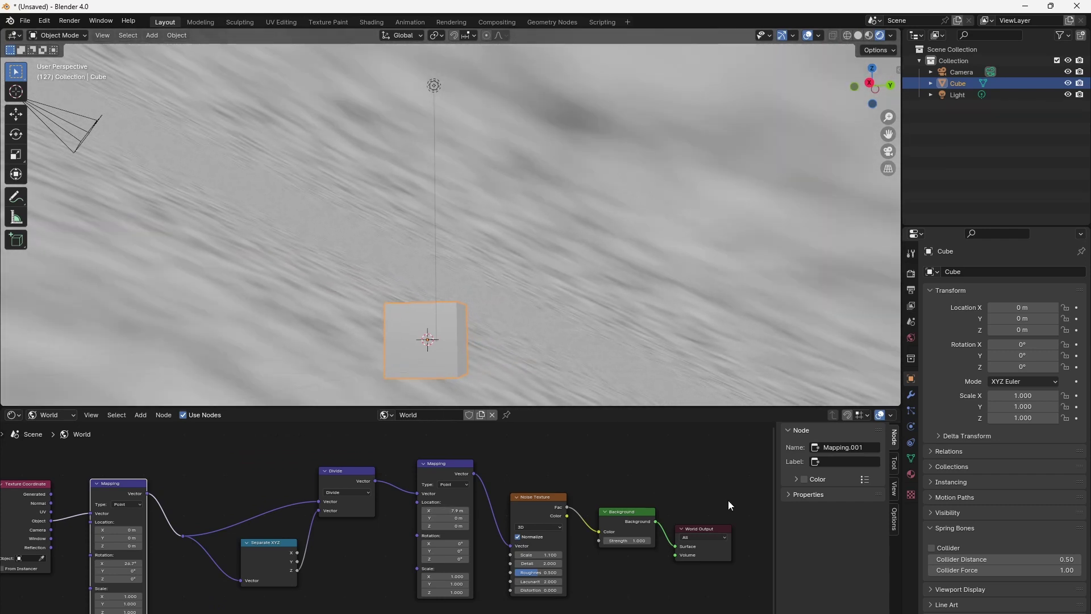
- Examine the node chain from World Output back through Noise Texture and Separate XYZ to the Mapping after Texture Coordinate
click(684, 557)
click(634, 516)
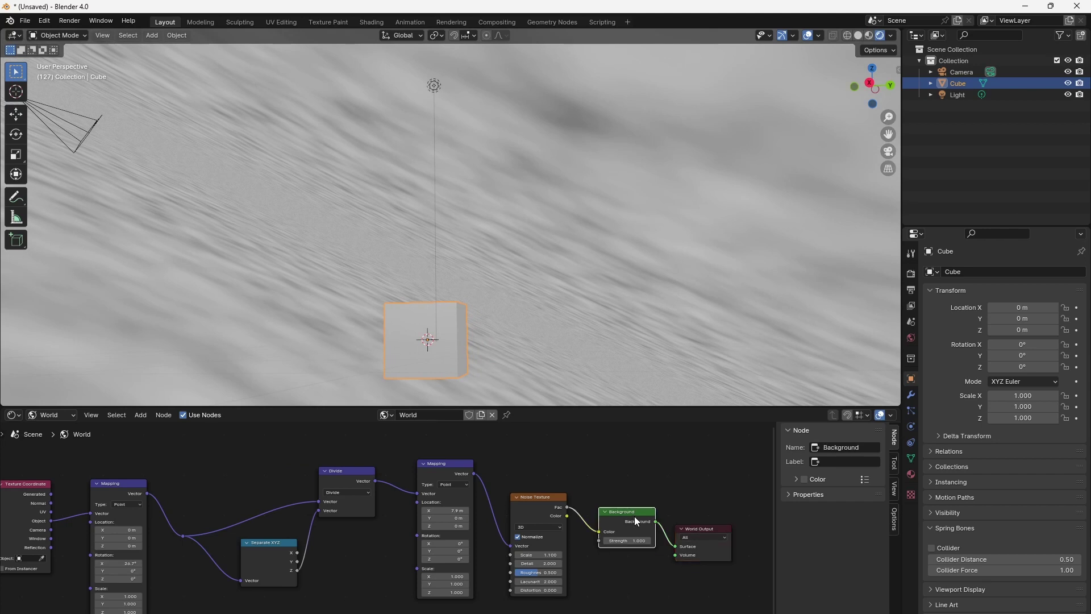
click(546, 503)
click(448, 470)
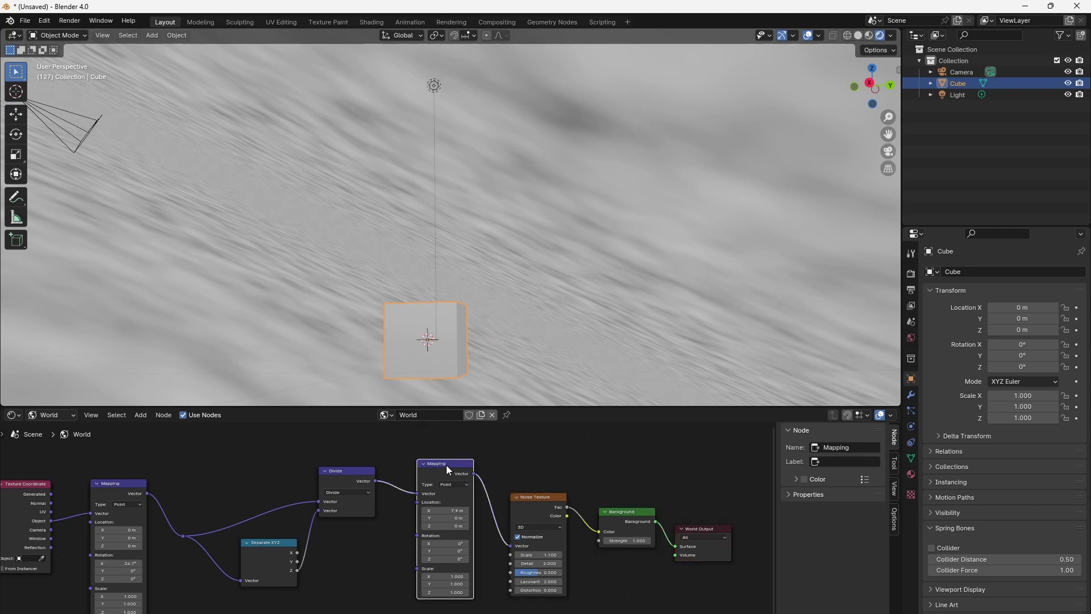
scroll(388, 533, up, 3)
middle_drag(435, 522, 538, 605)
click(418, 506)
middle_drag(397, 591, 515, 494)
click(371, 568)
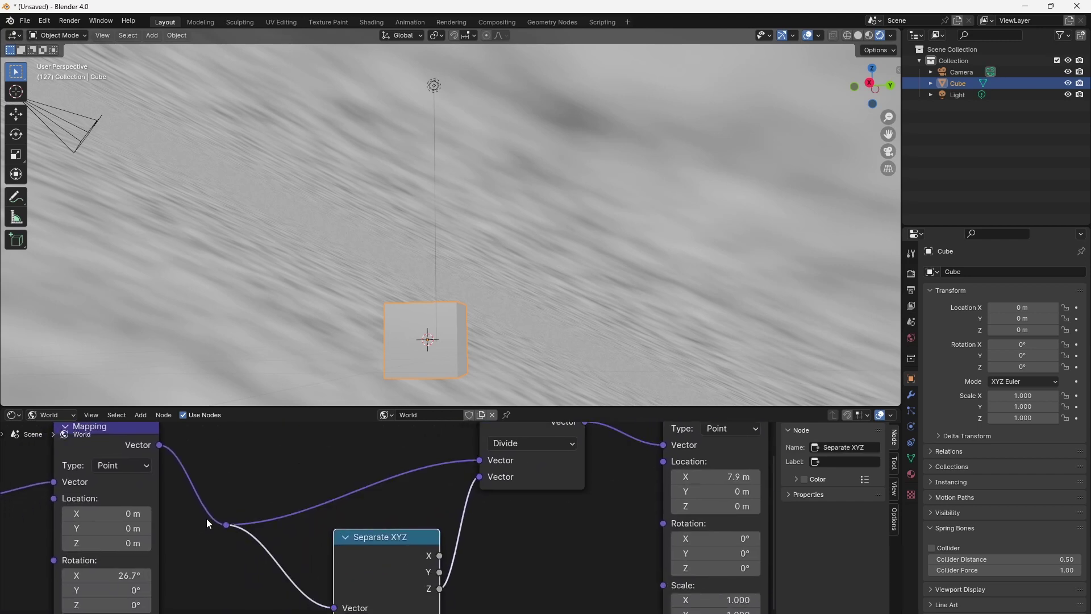
click(126, 446)
middle_drag(160, 529, 346, 519)
- Insert a Color Ramp between Noise Texture and Background, moving its black stop inward and its white stop to about 0.74
scroll(422, 503, down, 3)
middle_drag(428, 495, 227, 513)
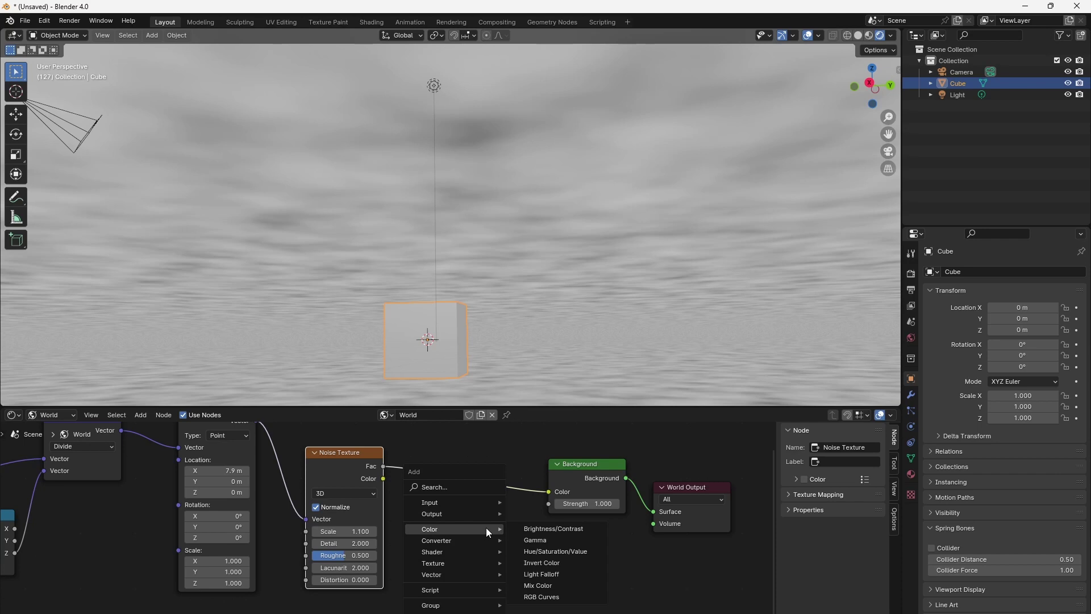
mouse_move(463, 541)
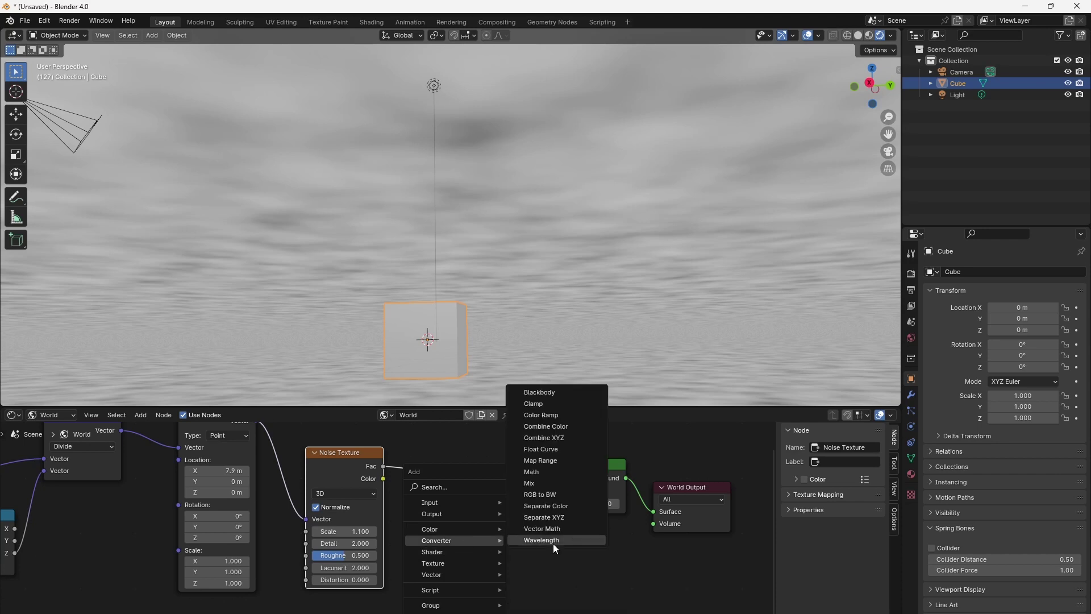
click(564, 416)
click(422, 444)
drag(441, 517, 544, 517)
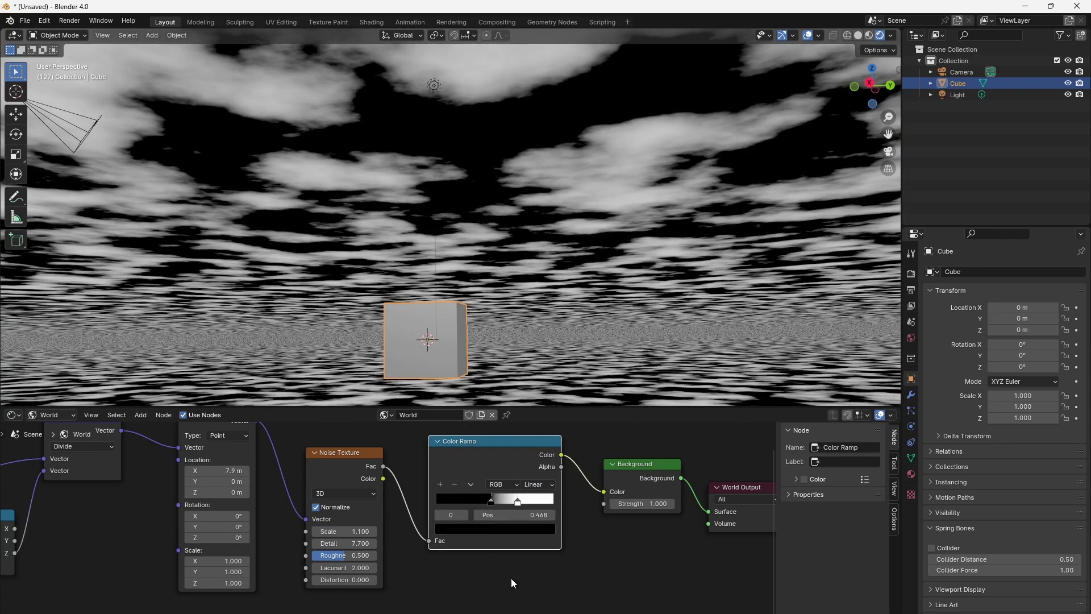
- Insert a Mix Color node between the Color Ramp and the Background
key(shift+a)
mouse_move(511, 575)
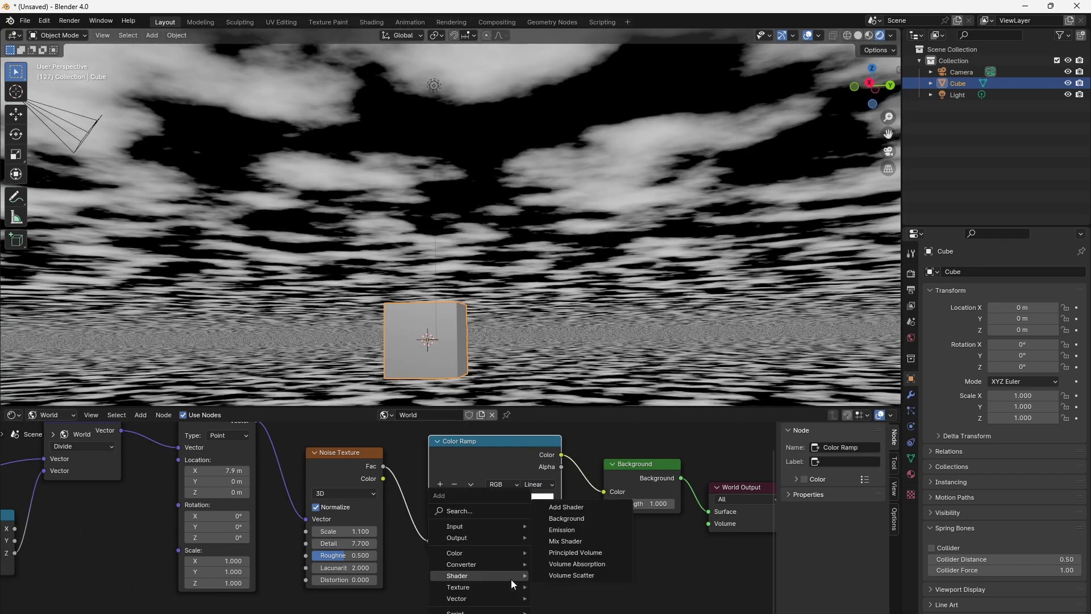
mouse_move(493, 550)
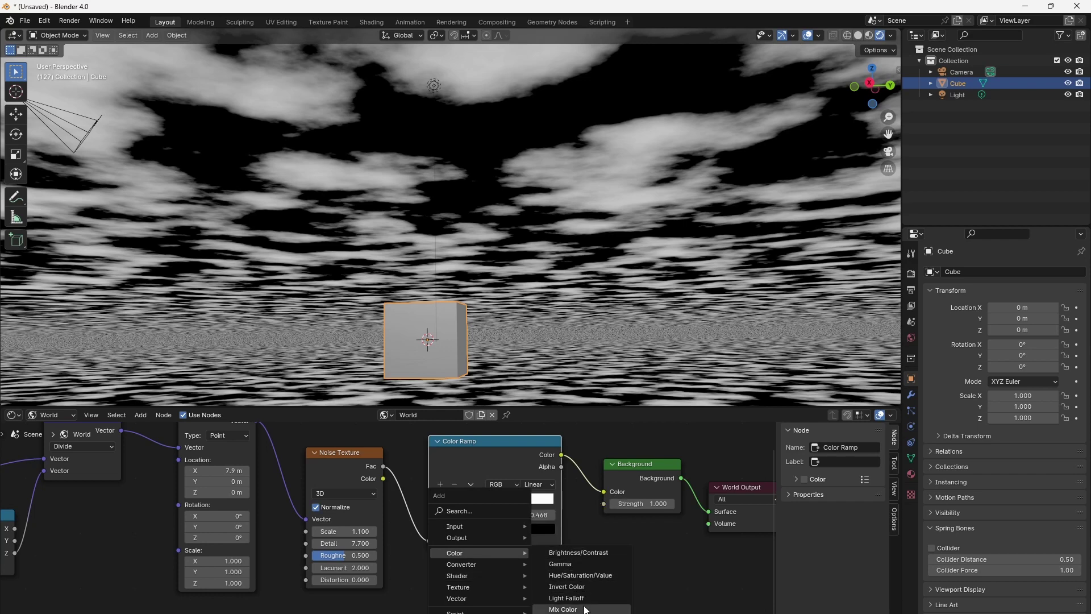
click(563, 609)
click(621, 503)
- Add a Sky Texture node below the Color Ramp and connect its Color to the Mix node's B input
key(shift+a)
mouse_move(507, 587)
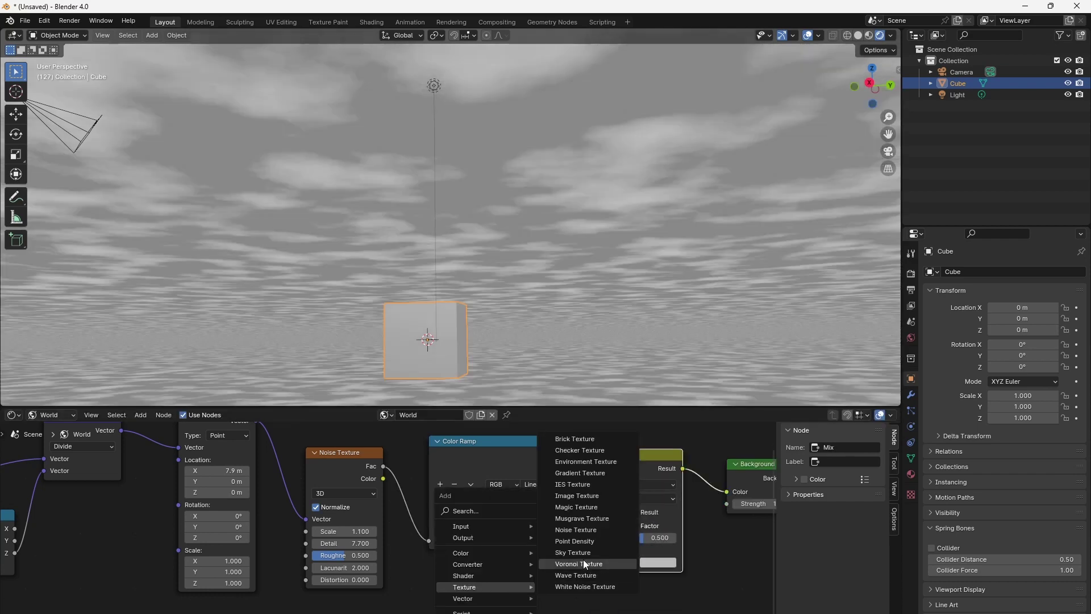
click(585, 554)
click(540, 575)
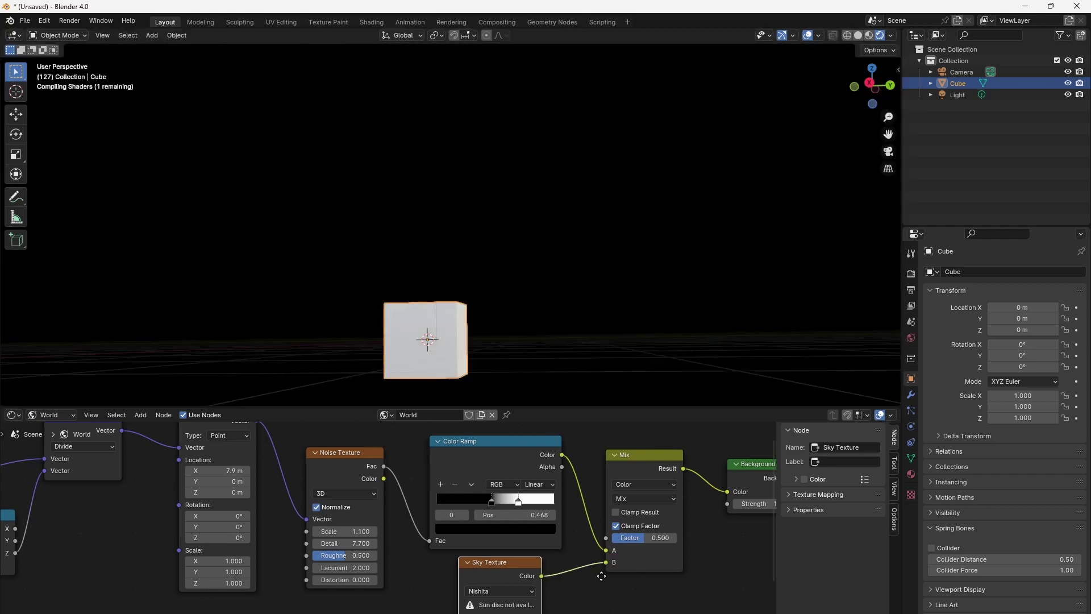
mouse_move(594, 606)
middle_down()
mouse_move(638, 487)
mouse_move(617, 577)
mouse_move(588, 611)
middle_up()
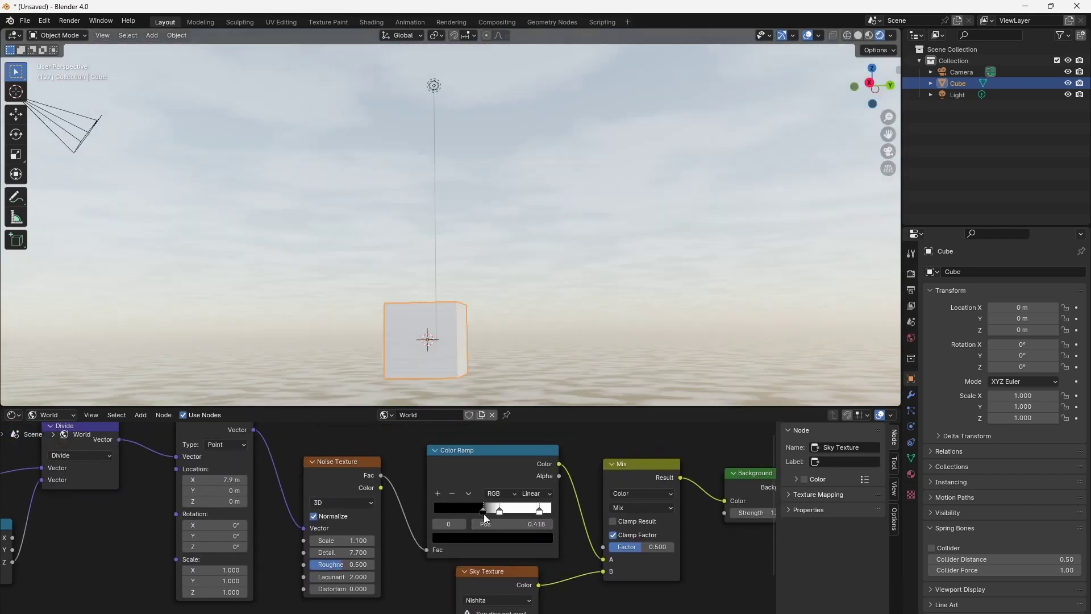
- Make the ramp's black stop fully transparent and mix by the ramp's Alpha, with Sky Texture in A and ramp Color in B
click(490, 537)
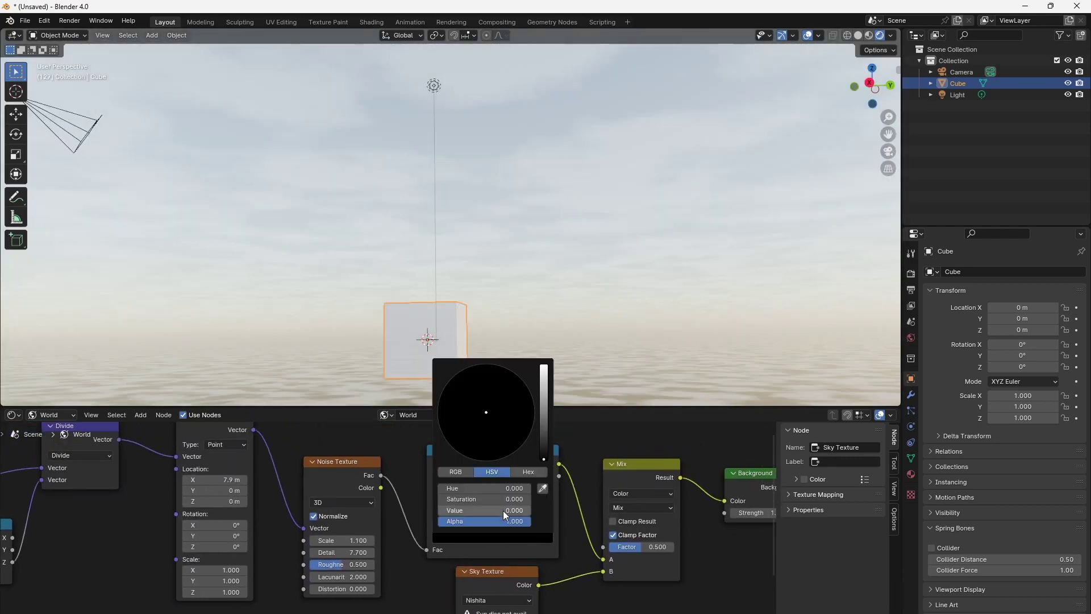
drag(503, 518, 438, 519)
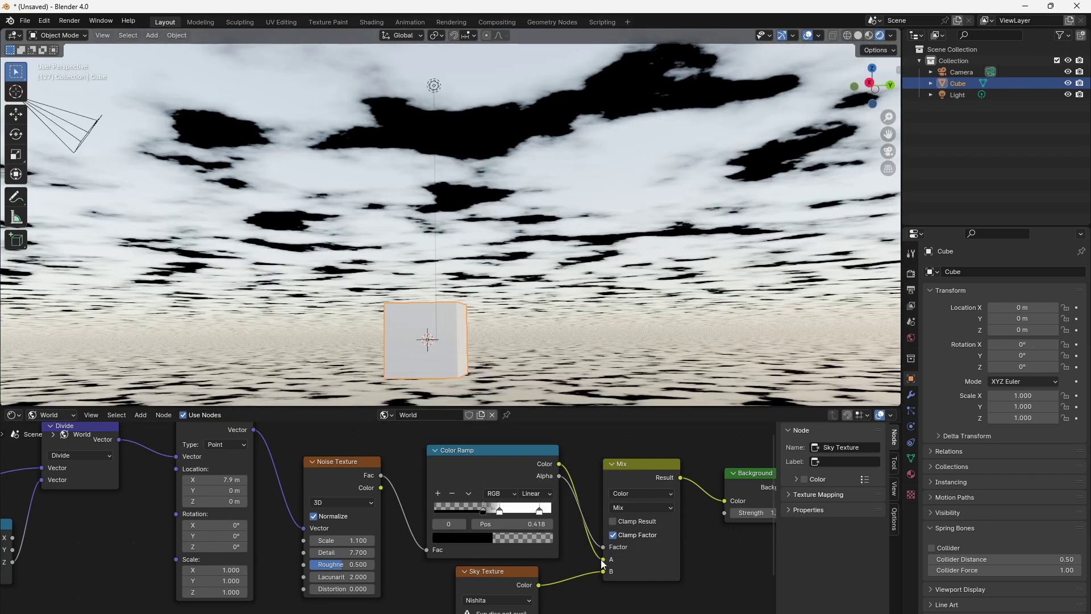
drag(601, 560, 601, 570)
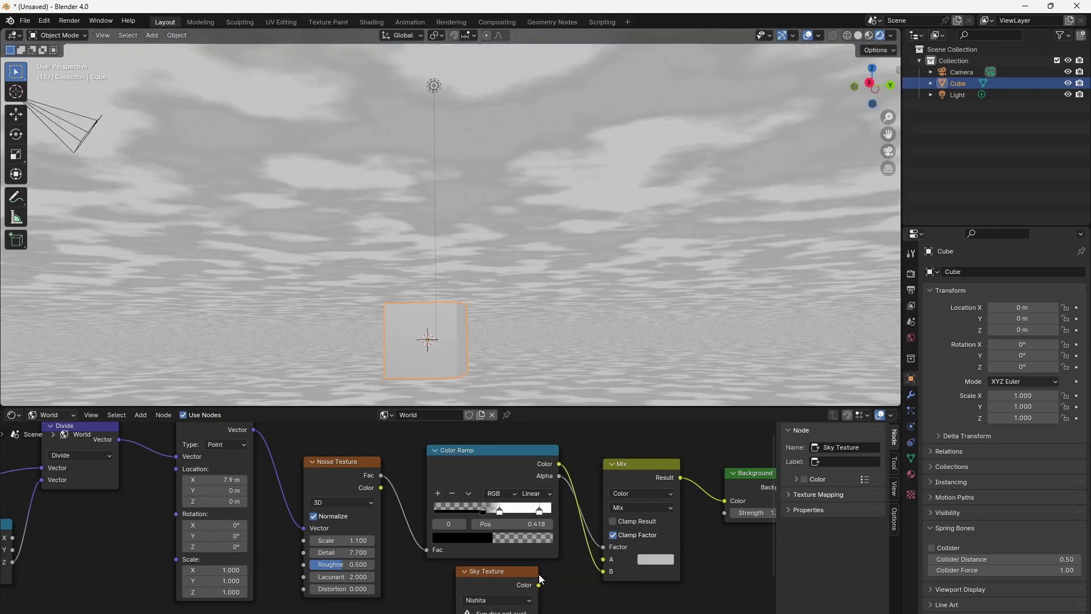
drag(538, 585, 601, 561)
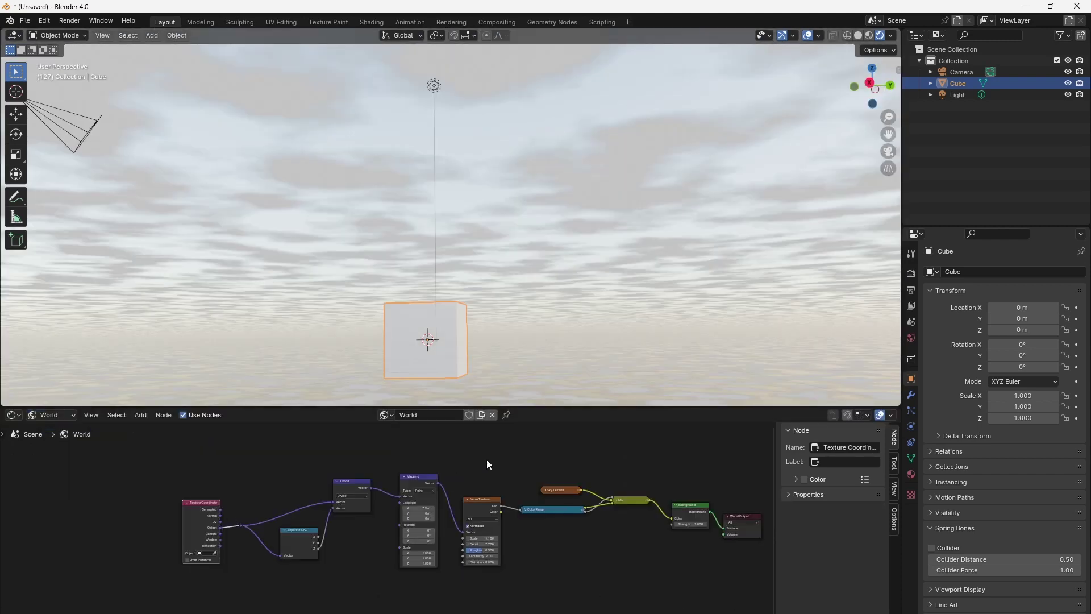
- Duplicate the Mapping, Noise Texture, Color Ramp and Mix nodes together and place the copies below the originals
drag(487, 459, 414, 570)
drag(529, 462, 418, 574)
shift+click(635, 502)
key(shift+d)
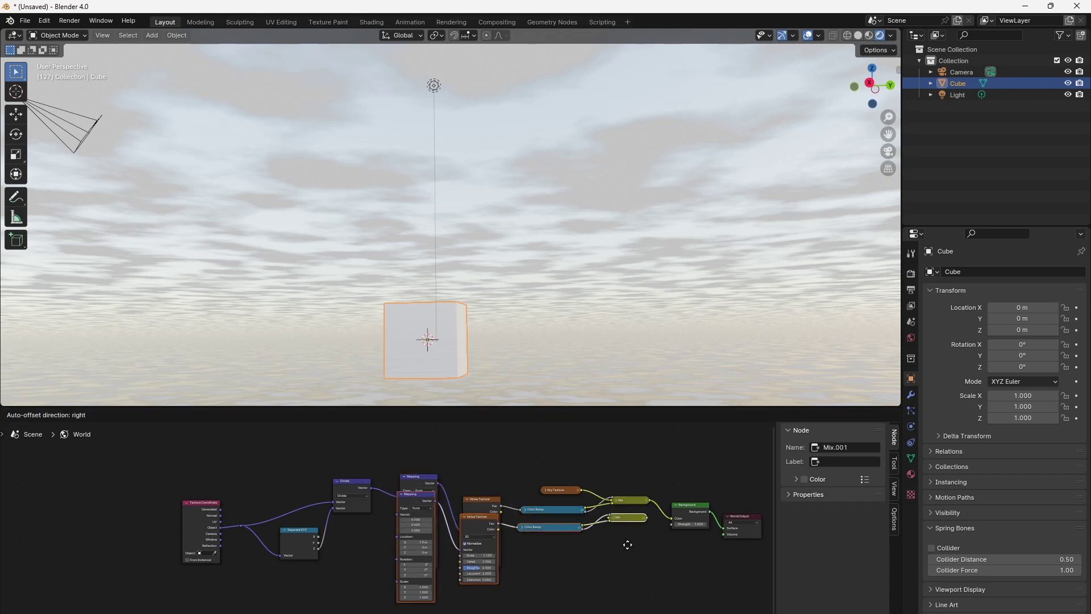
click(626, 595)
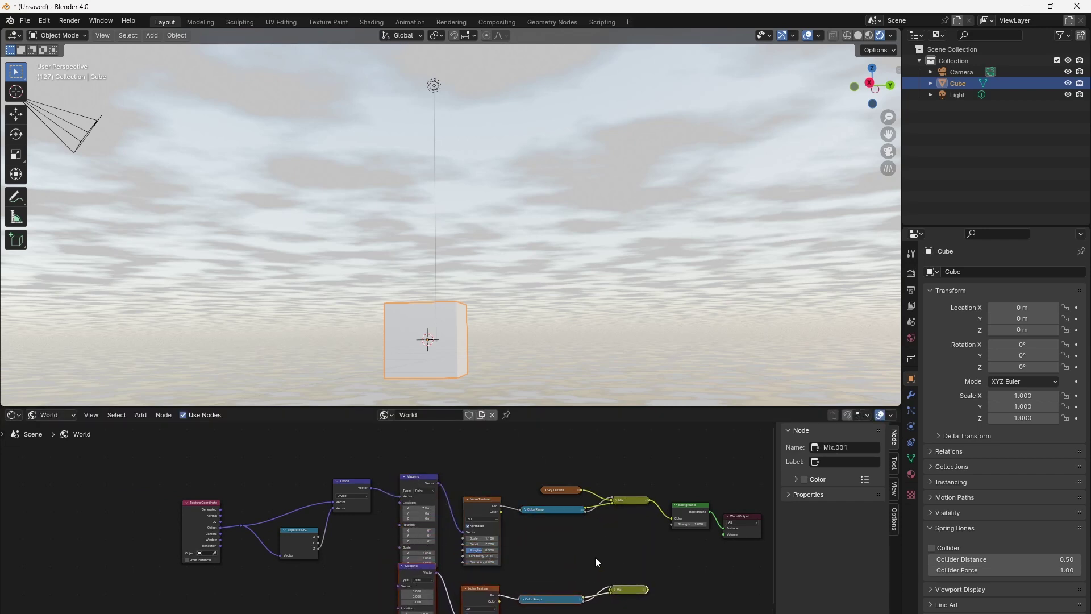
- Feed the original Mapping's Vector output into the duplicated Mapping and set the duplicate's X location to 0 m
middle_drag(602, 565, 652, 518)
scroll(576, 544, up, 5)
middle_drag(550, 498, 555, 535)
drag(541, 435, 482, 588)
middle_drag(509, 575, 559, 509)
click(563, 538)
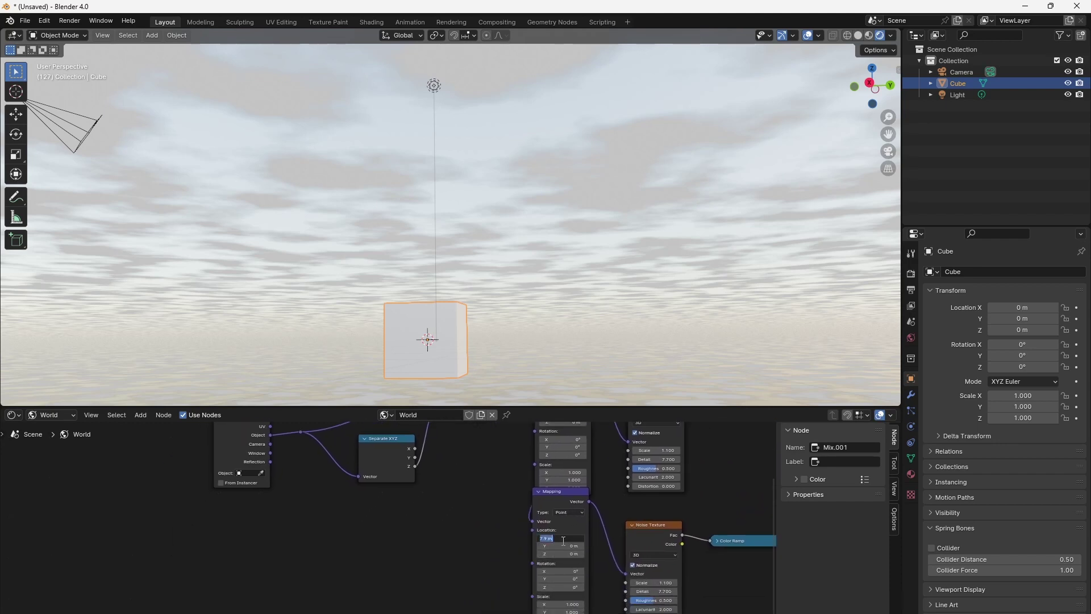
text(0)
key(Return)
- Set the duplicated Mapping's scale to 1.1 on all three axes
scroll(562, 599, up, 2)
scroll(582, 541, up, 2)
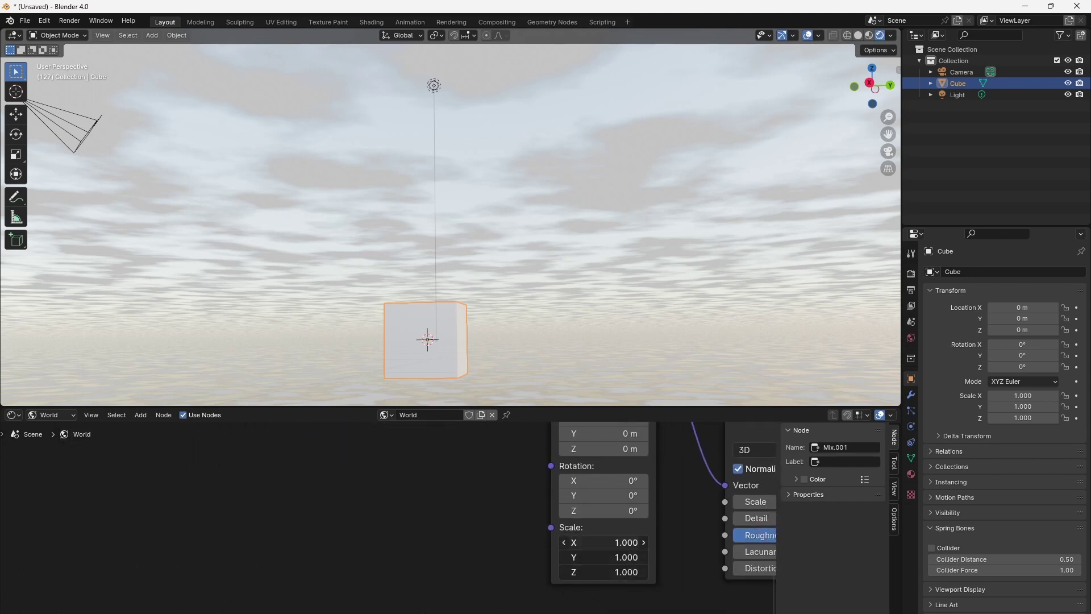
drag(606, 545, 604, 541)
text(1.1)
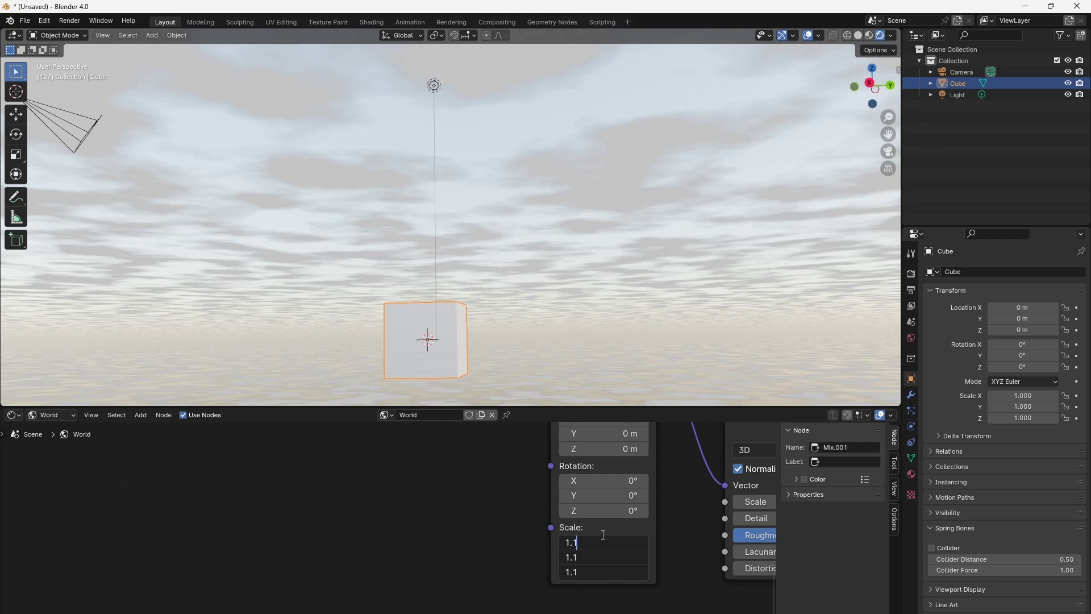
key(Return)
- Chain the original Mix through the duplicate Mix's A input into the Background color, and place the duplicate Mix below the original
scroll(682, 494, down, 6)
middle_drag(690, 493, 395, 598)
click(530, 568)
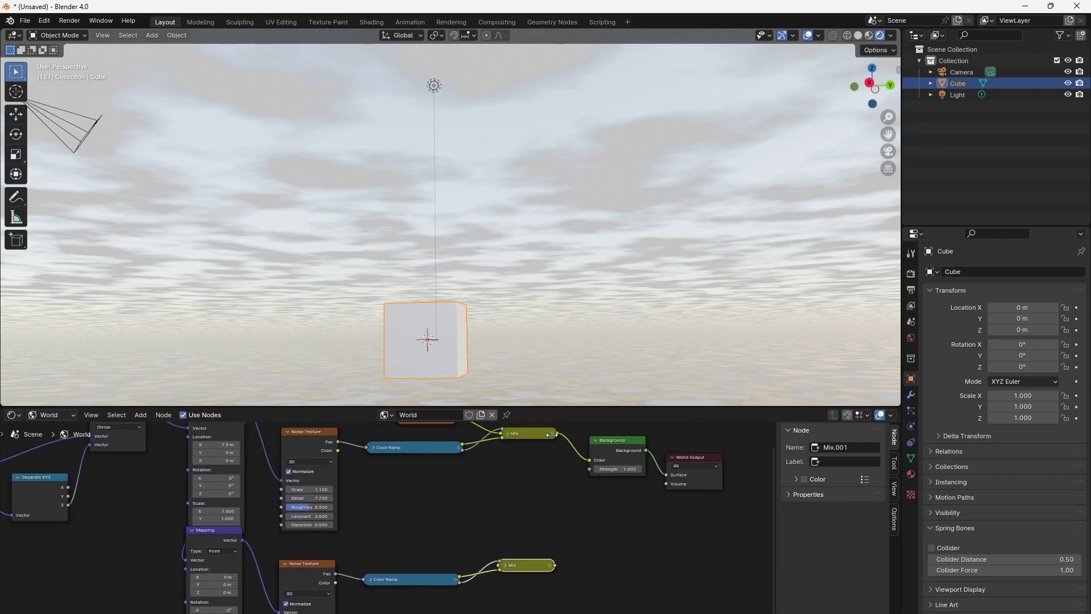
drag(557, 434, 590, 461)
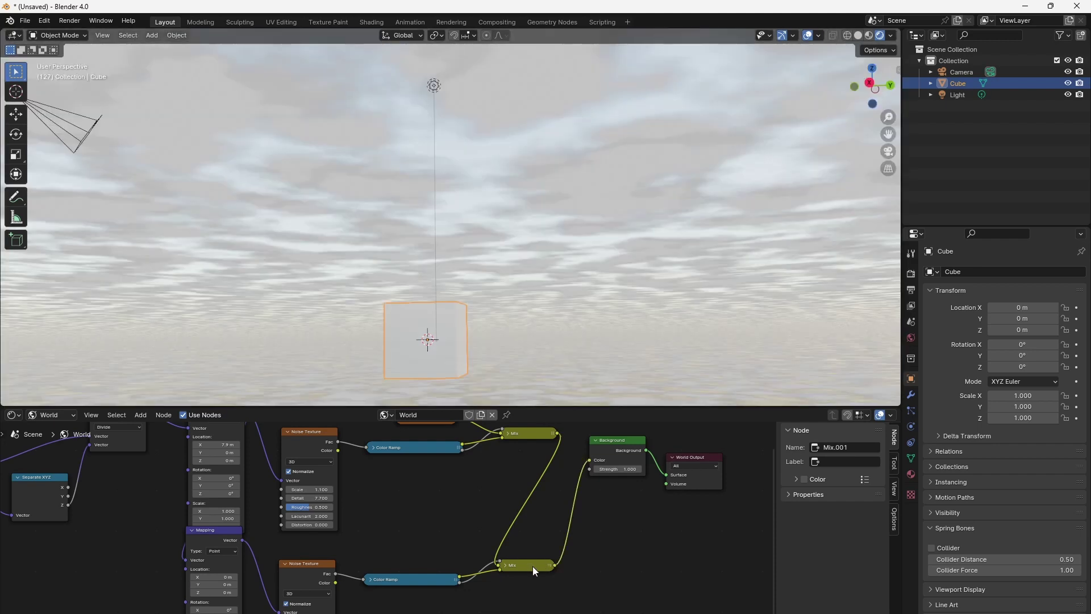
drag(533, 566, 521, 489)
- Set the original Mapping's X location to about 9.6 m and move the duplicate Color Ramp up beside the duplicate Mix
middle_drag(401, 533, 536, 546)
drag(352, 457, 376, 463)
middle_drag(707, 544, 670, 575)
drag(530, 612, 524, 528)
scroll(661, 585, up, 4)
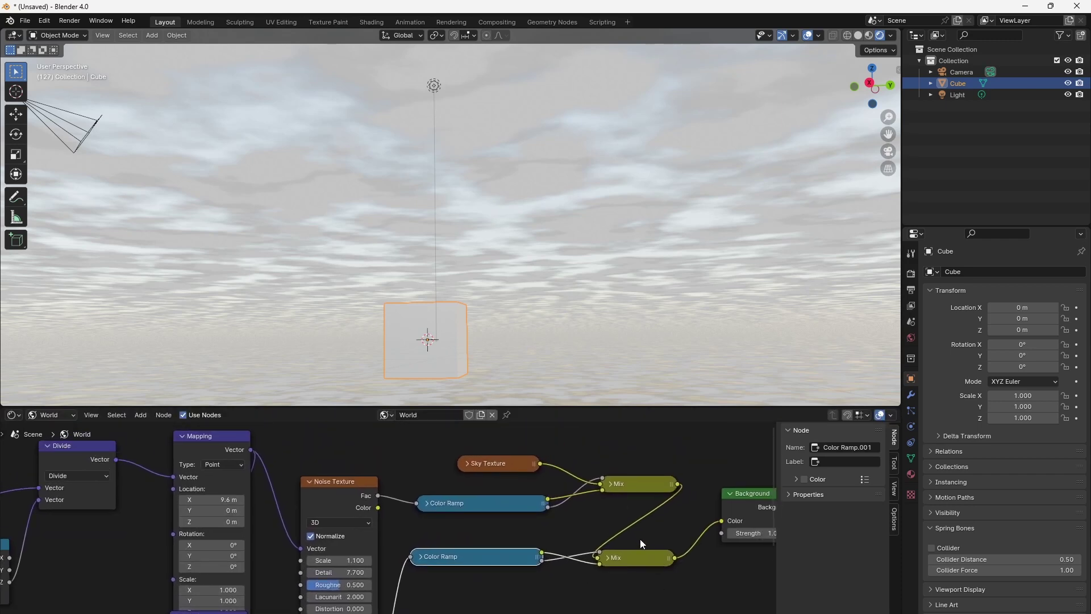
- Set the duplicated Mapping's scale to 0.9 on all three axes
middle_drag(499, 588, 711, 435)
middle_drag(661, 595, 681, 521)
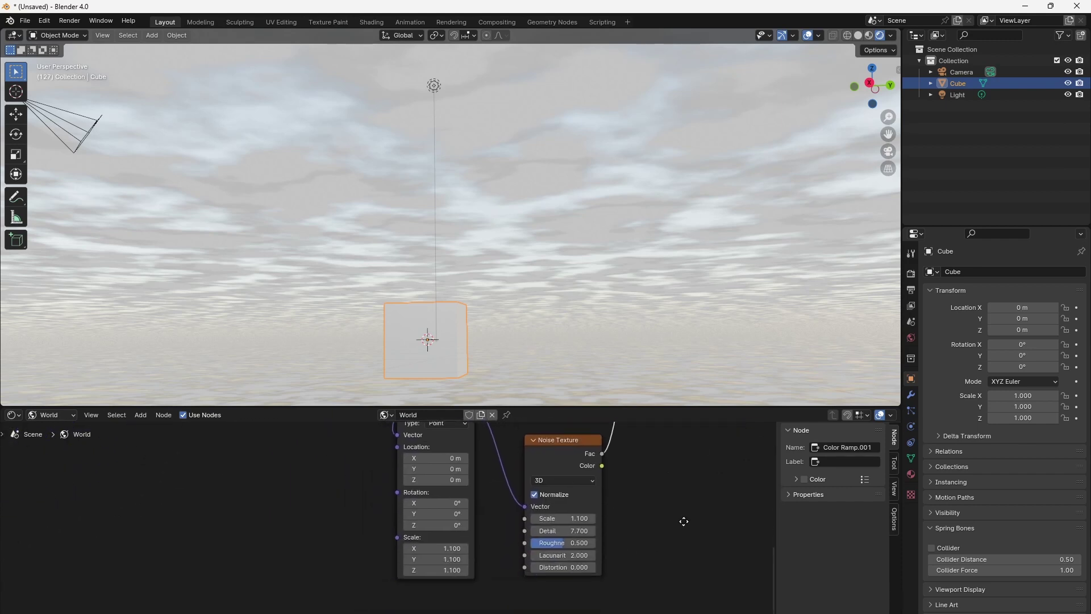
drag(444, 549, 445, 570)
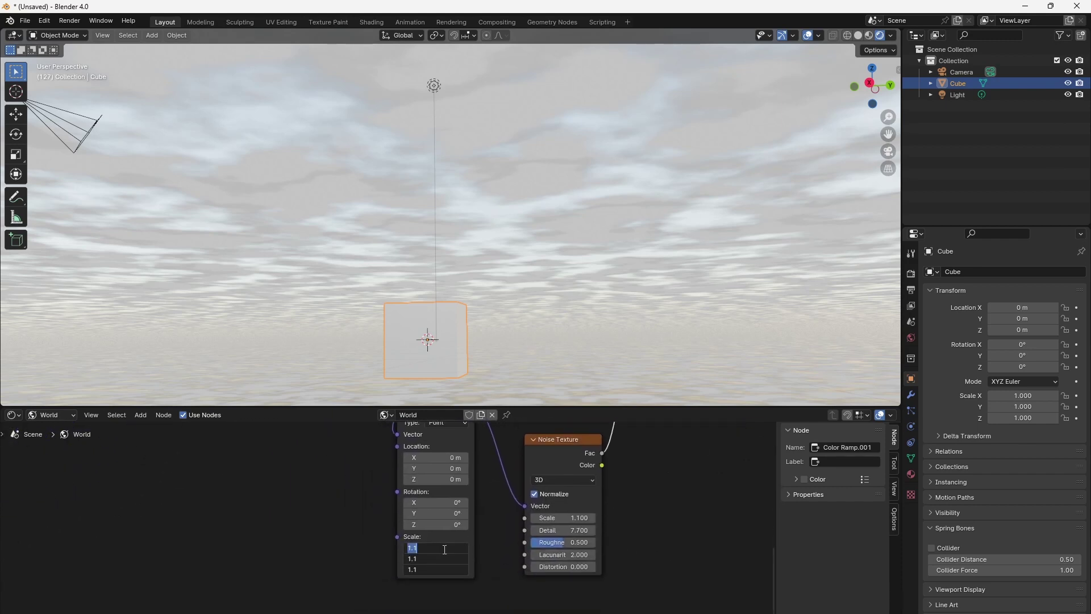
text(0.9)
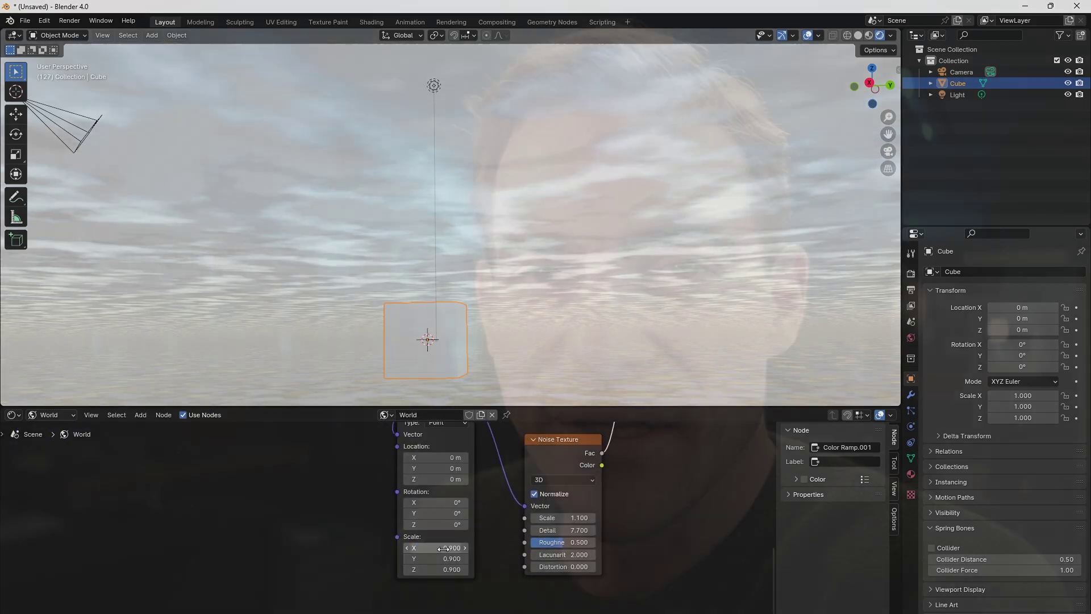